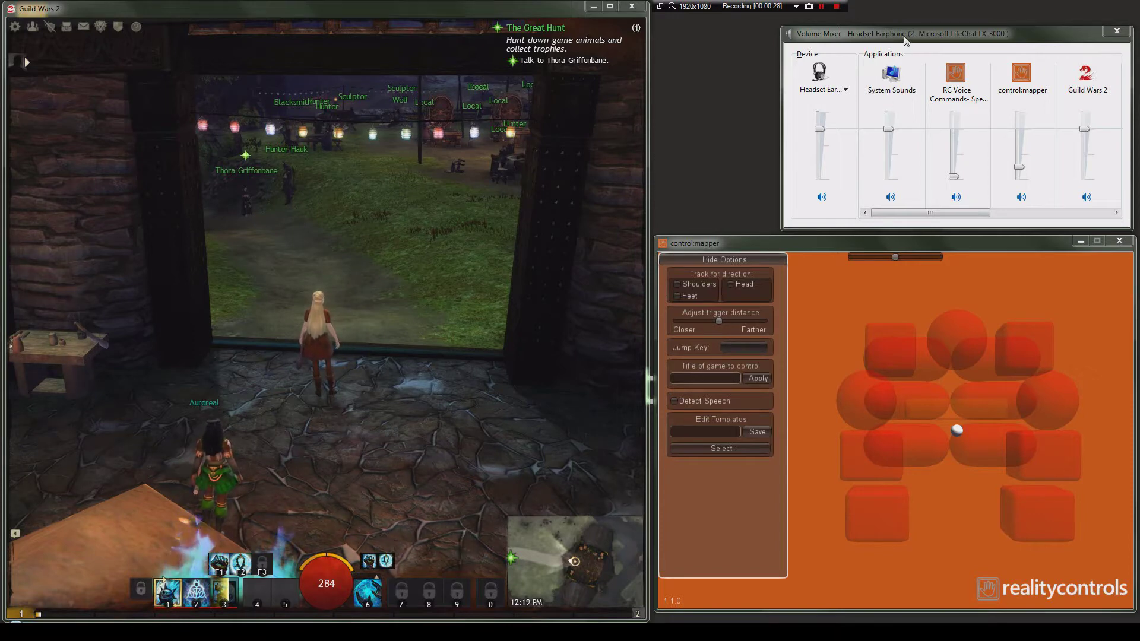
Hide the control:mapper options and show them again
click(953, 177)
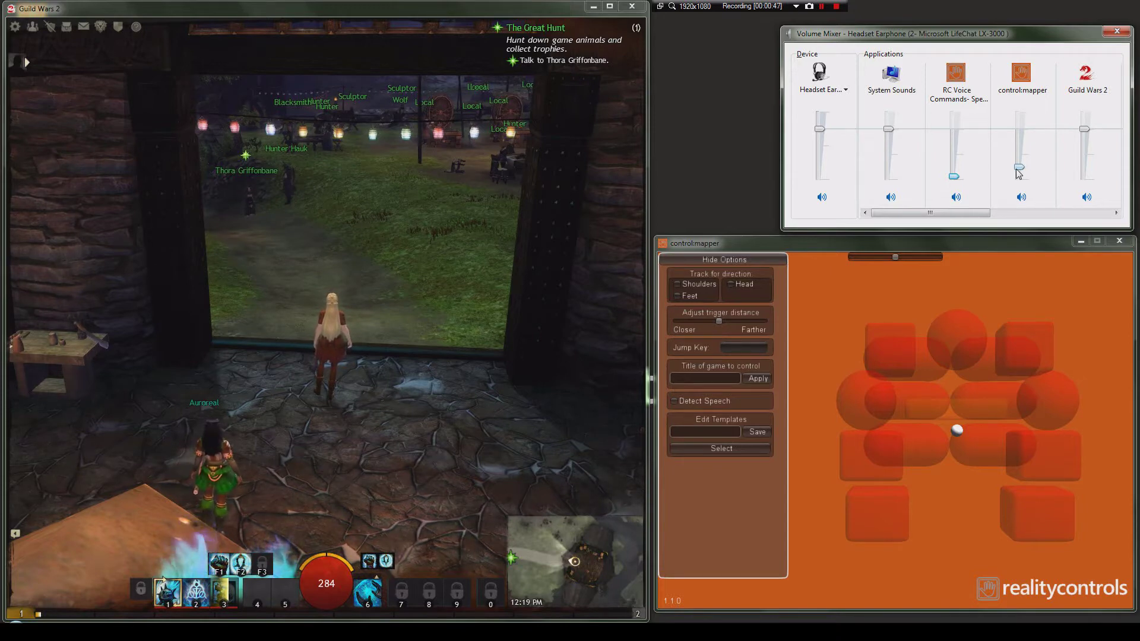
click(850, 241)
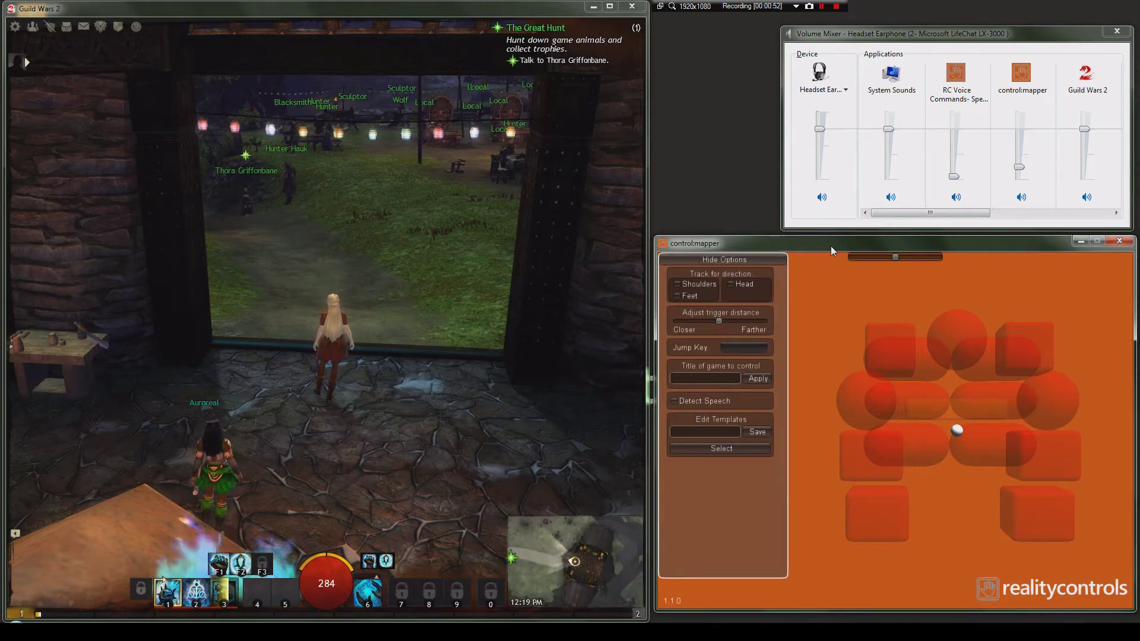
click(725, 262)
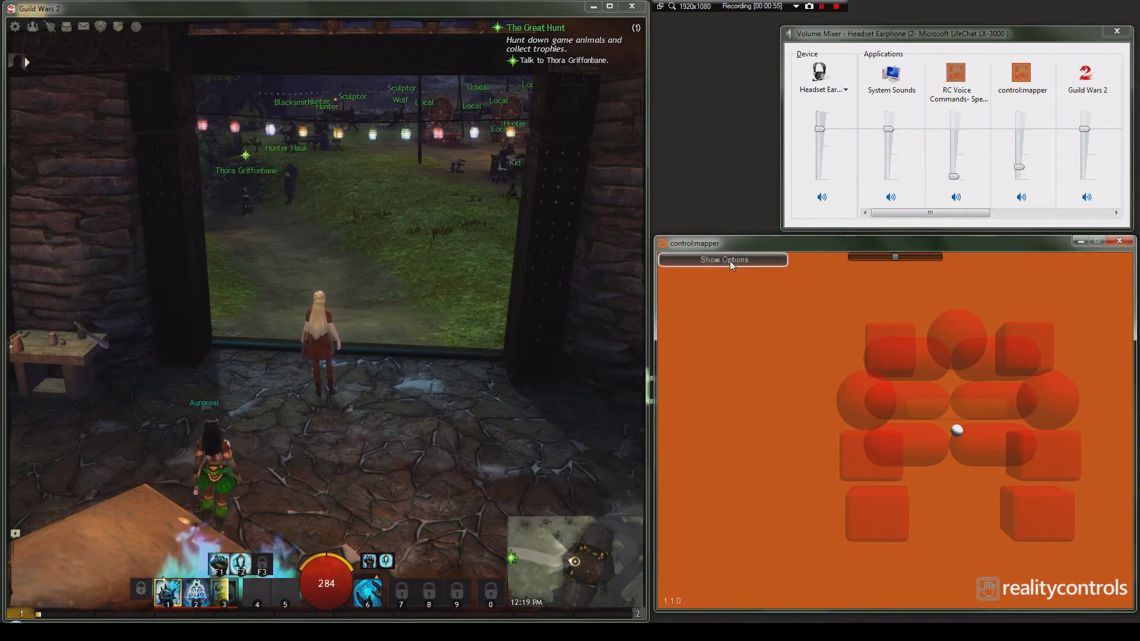
click(729, 261)
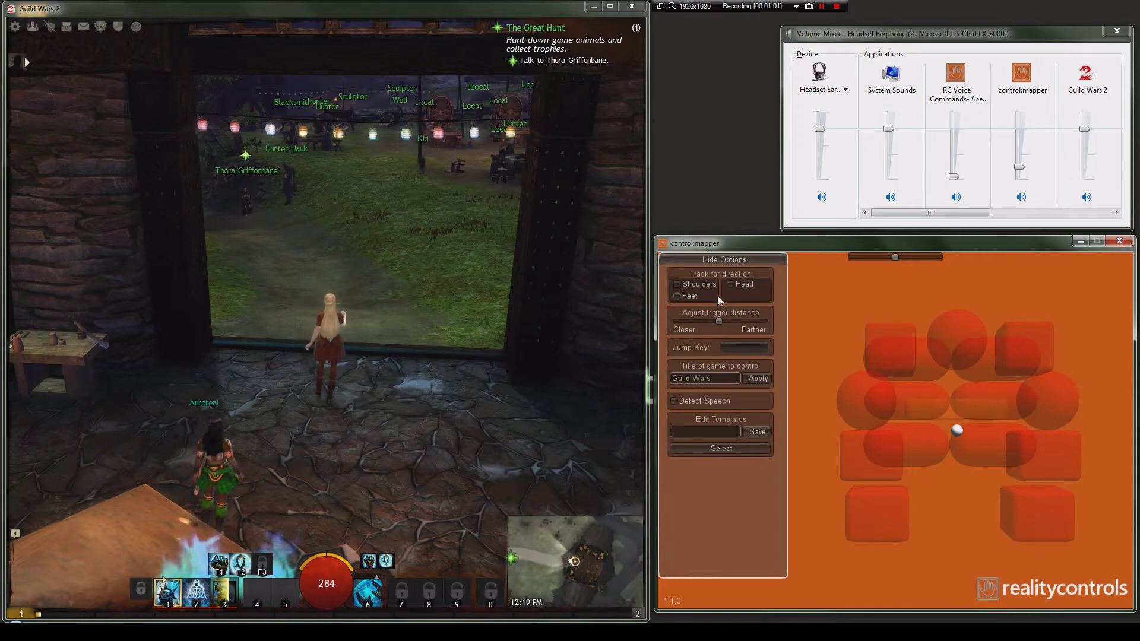
Switch to Guild Wars 2 and open its control options listing the movement key bindings
click(375, 245)
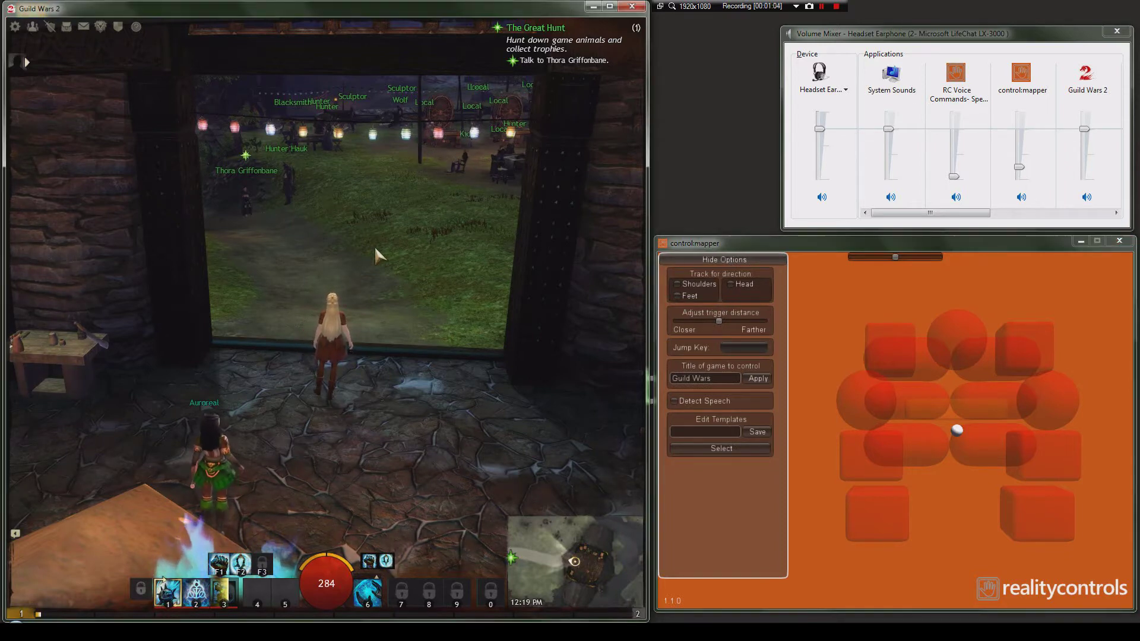
key(F11)
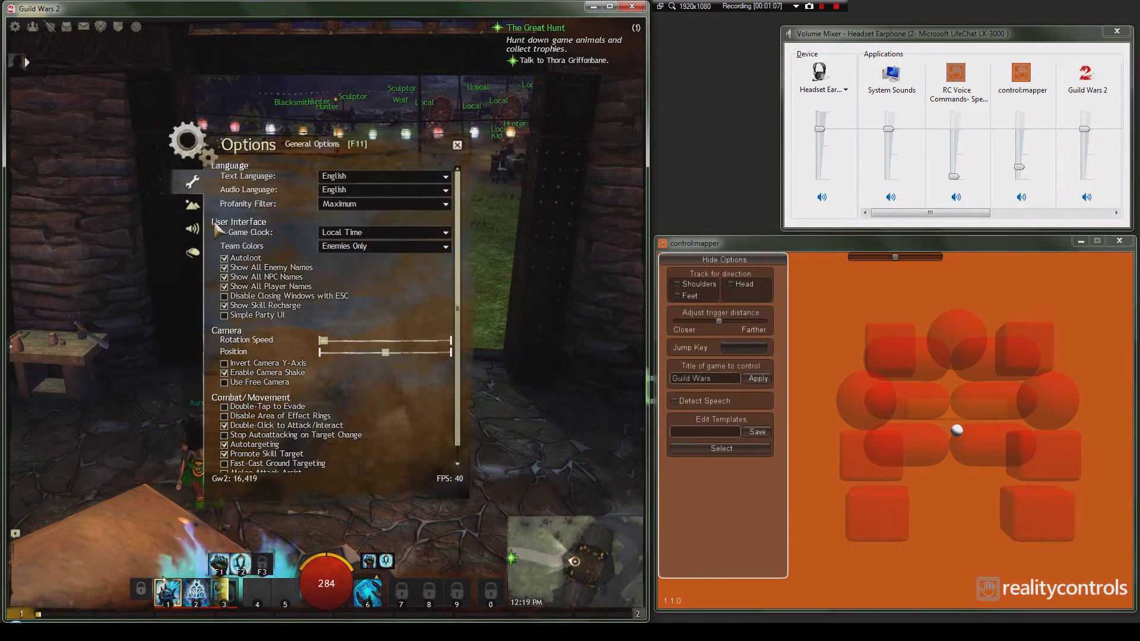
click(192, 252)
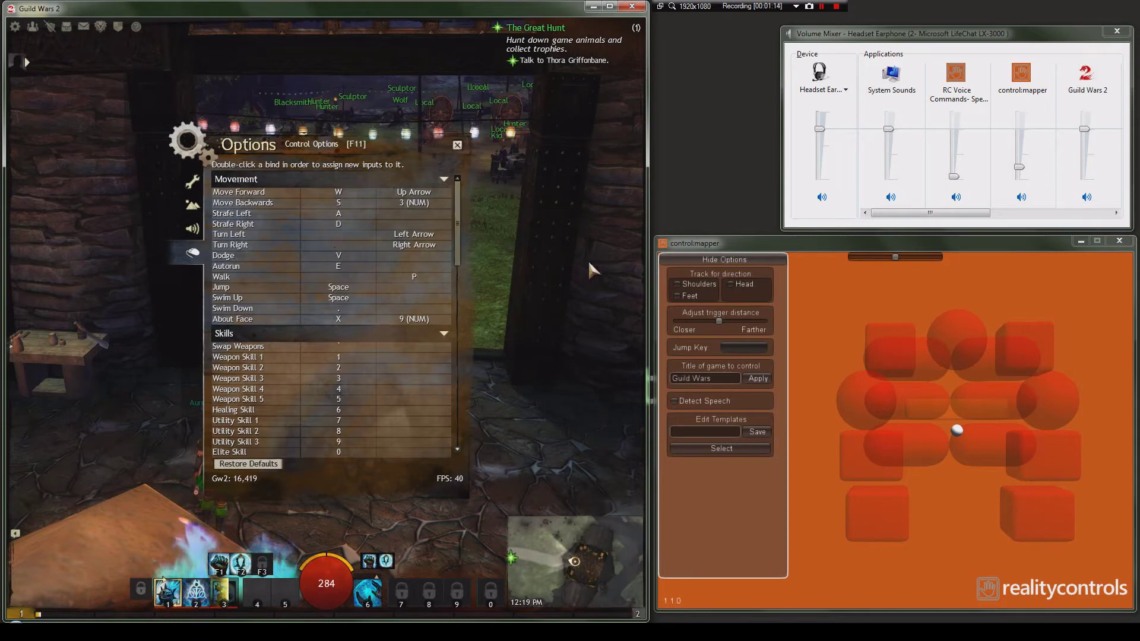
Enable Shoulders as the tracked direction source in control:mapper and expand its additional direction settings
click(690, 284)
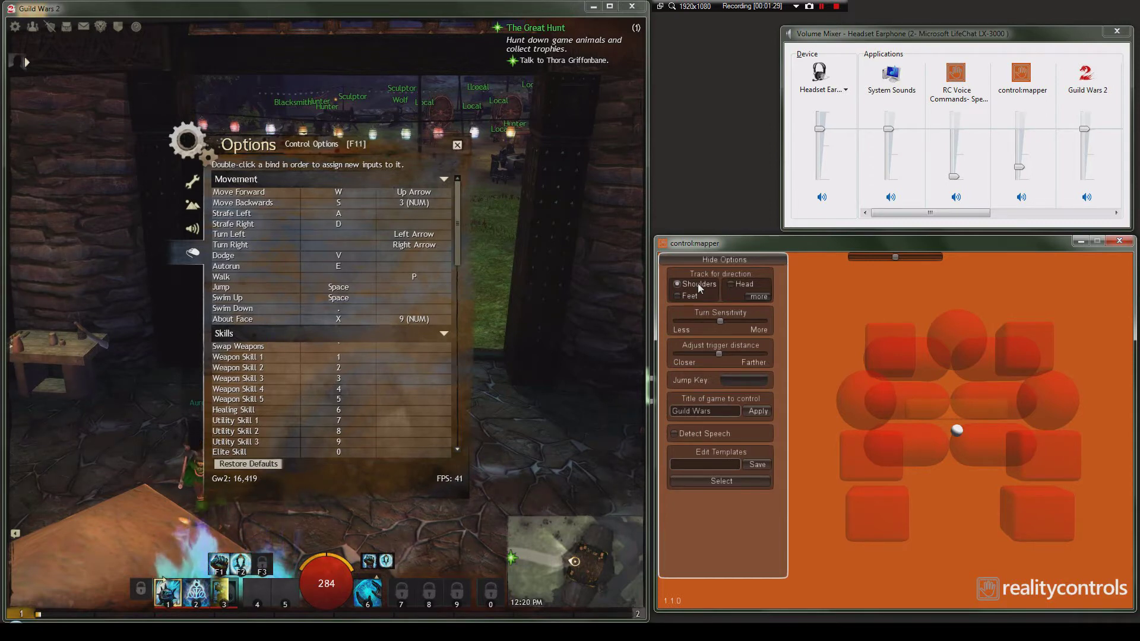
click(756, 297)
click(756, 297)
click(757, 298)
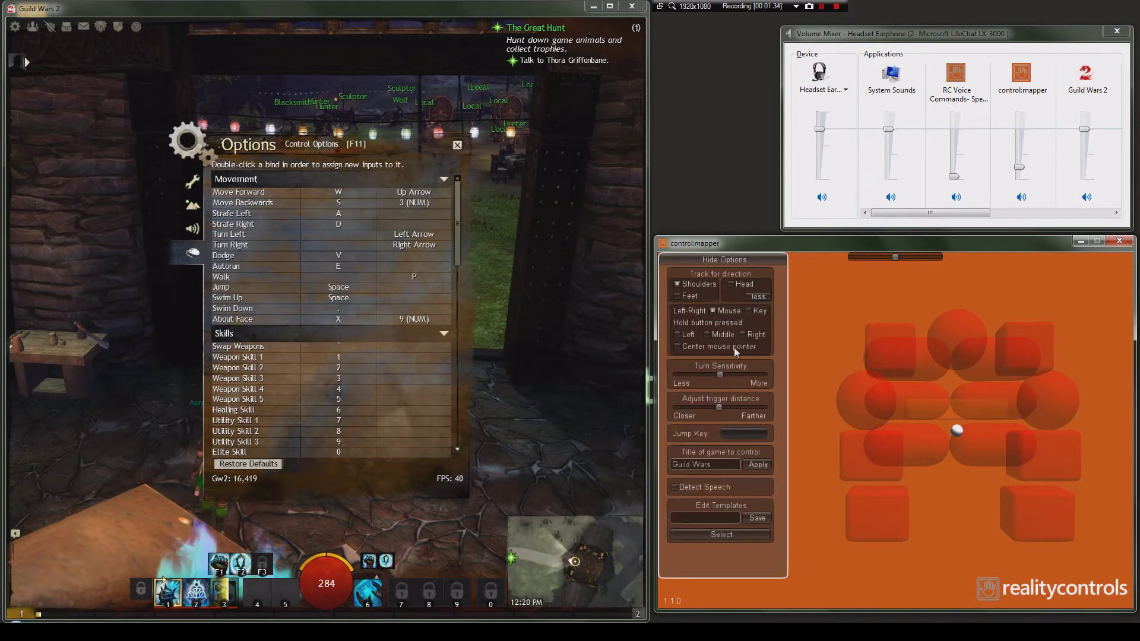
click(757, 297)
click(756, 297)
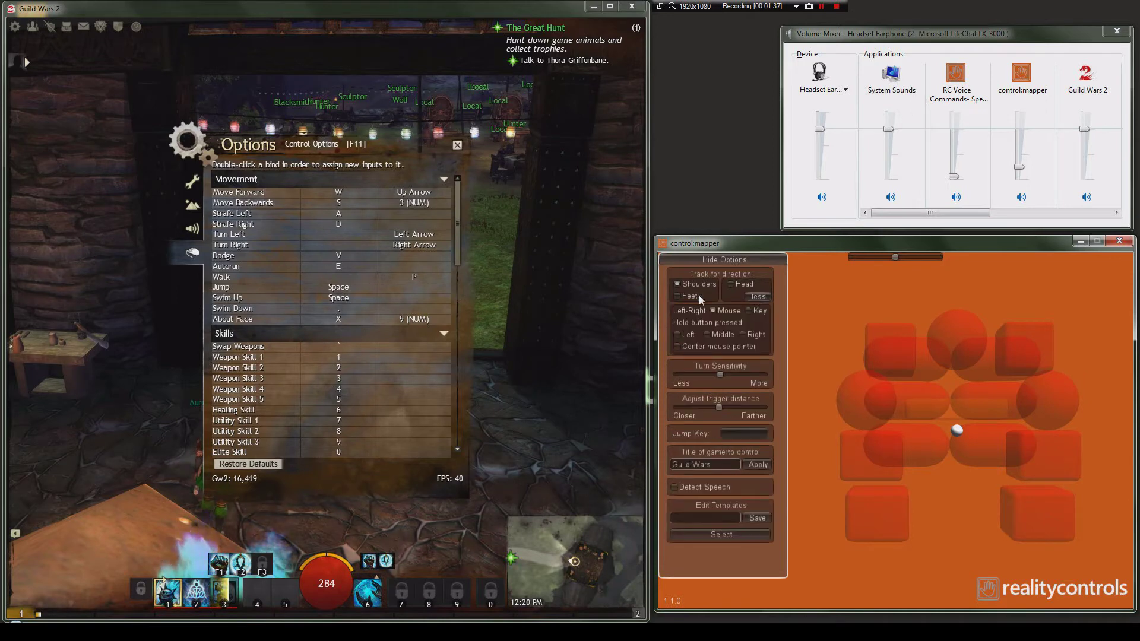
Turn on Feet tracking to view its extra direction settings, and turn it off again
click(683, 296)
click(762, 298)
click(763, 297)
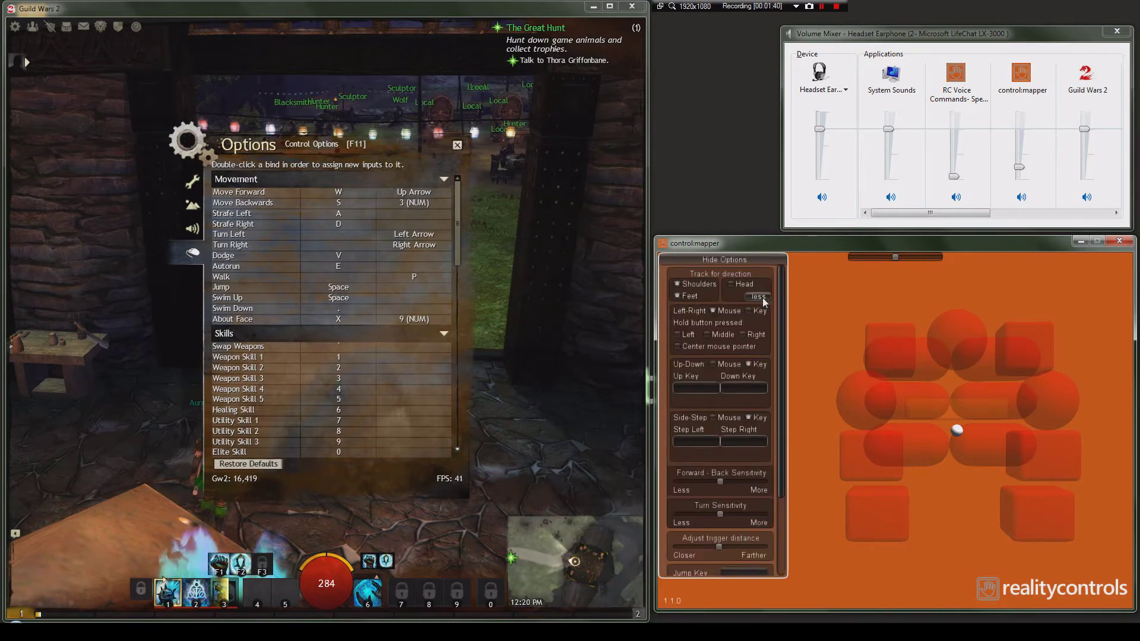
click(758, 298)
click(682, 284)
click(758, 298)
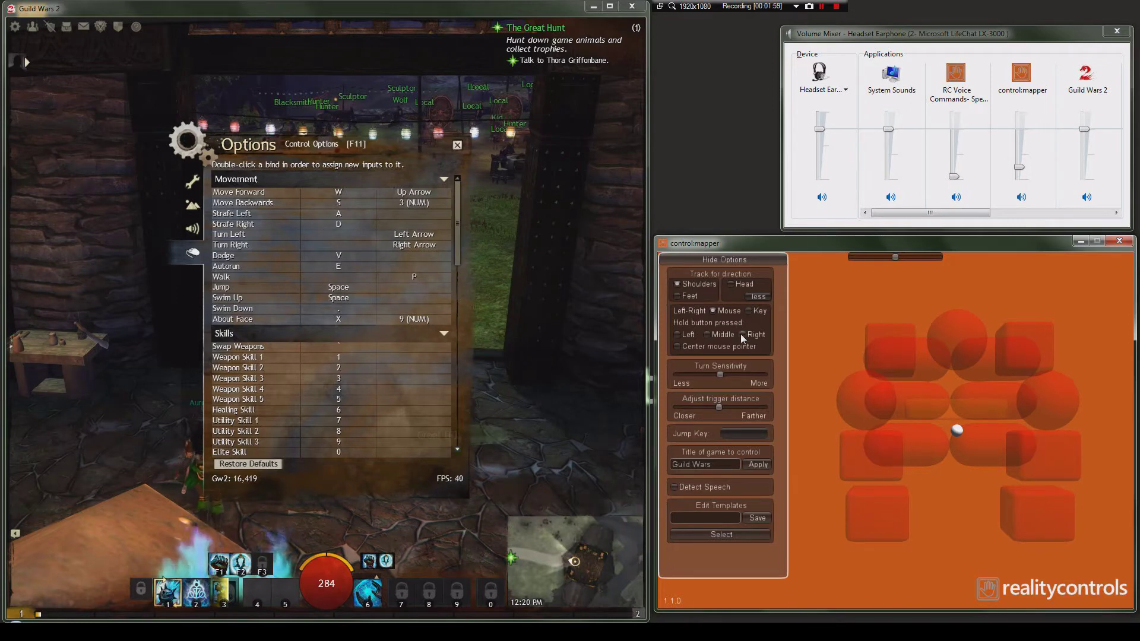
Close the Guild Wars 2 options and run the character through the gate onto the grass field
click(458, 145)
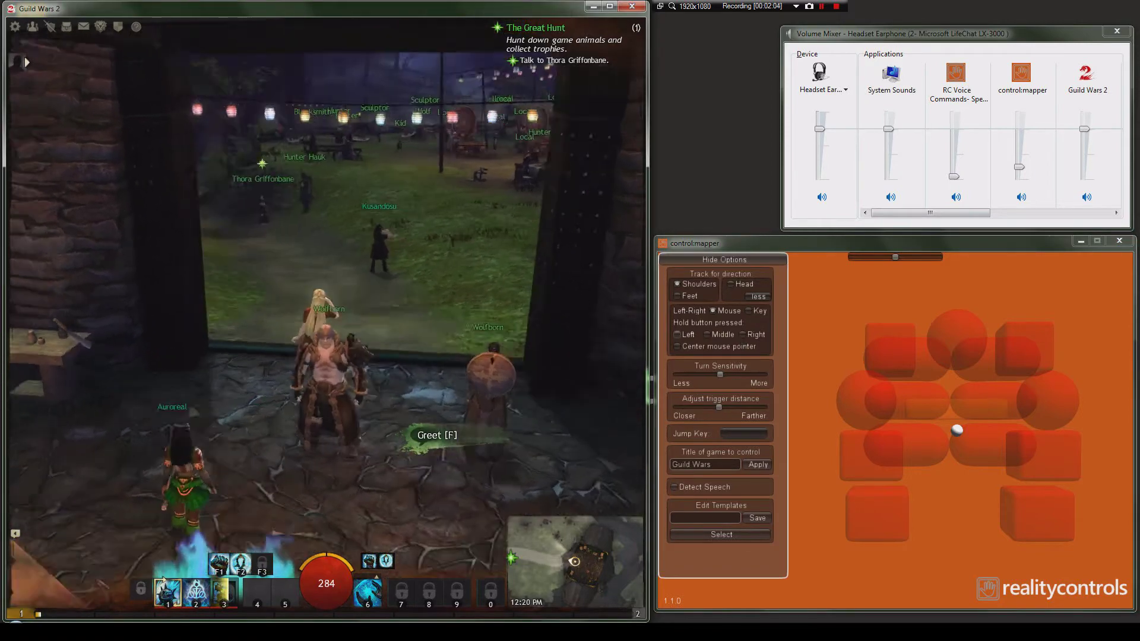
key(w)
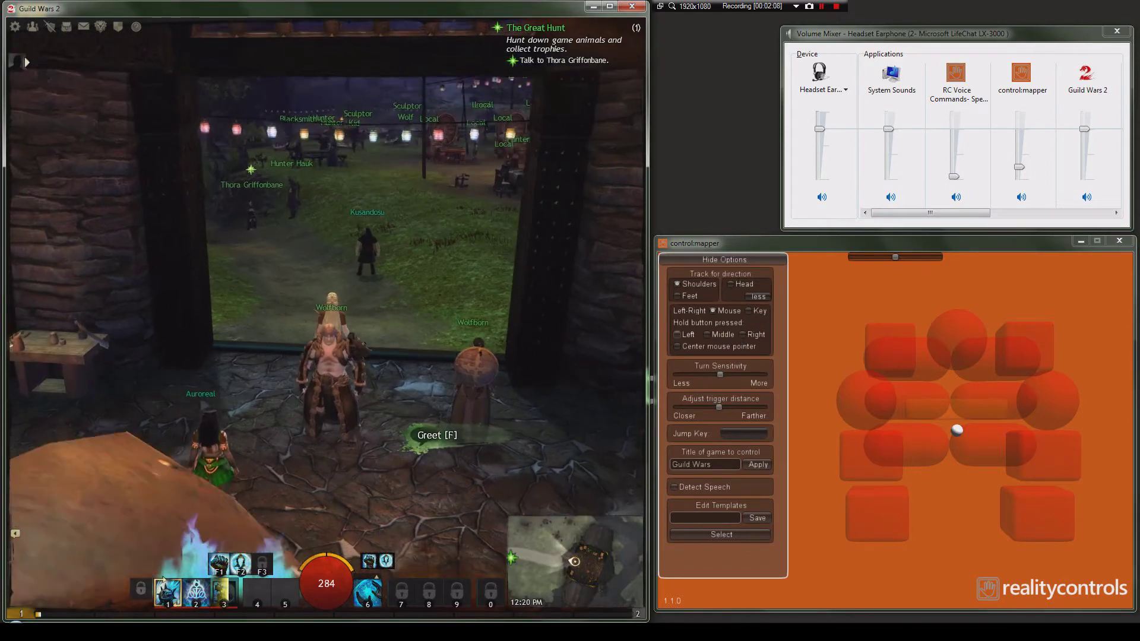
mouse_move(426, 266)
mouse_down()
mouse_move(469, 280)
mouse_move(425, 266)
mouse_up()
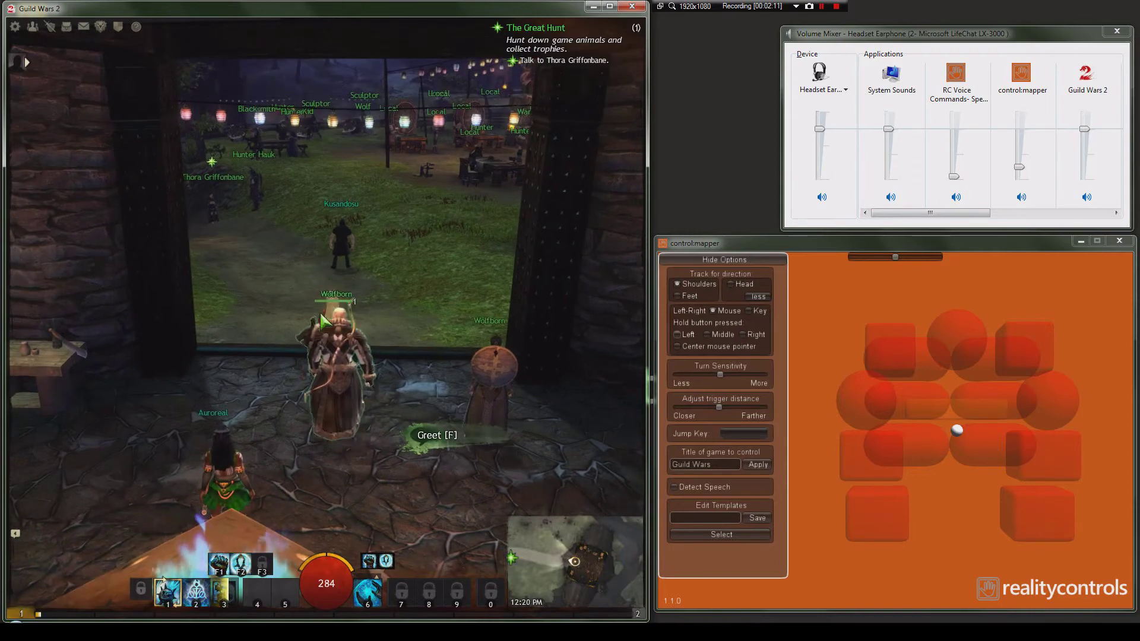
key(w)
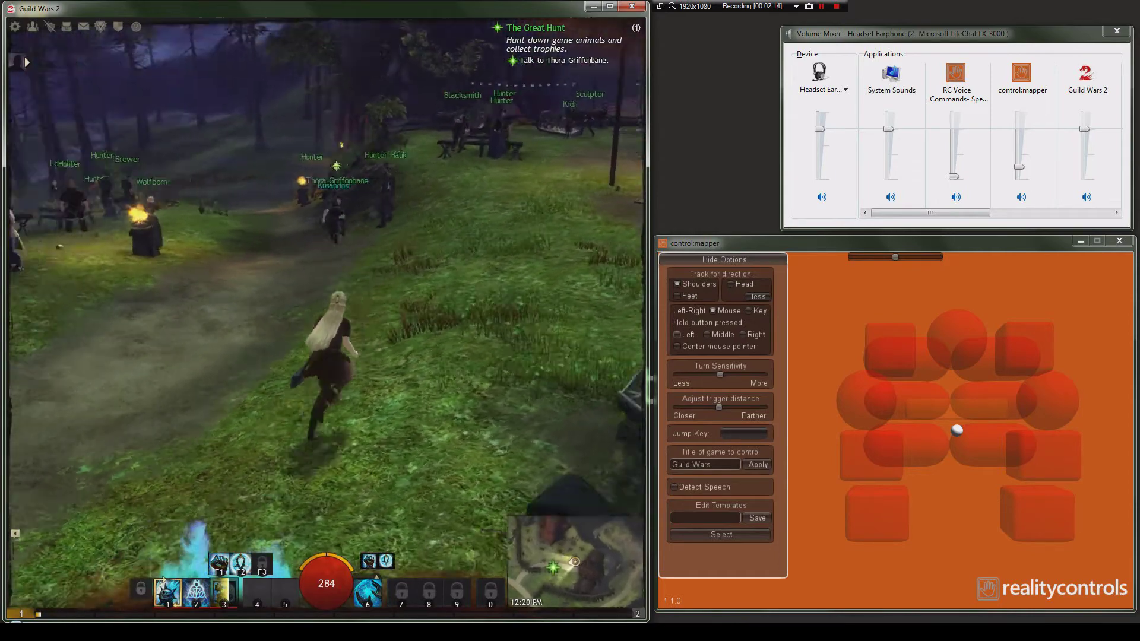
key(w)
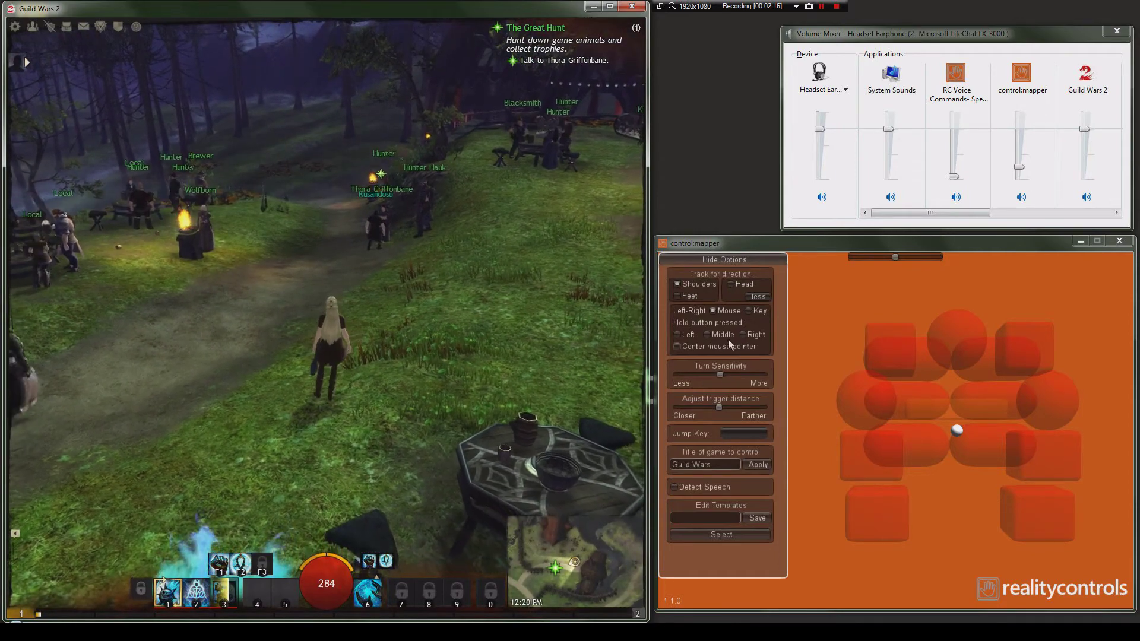
Set Right as the held mouse button for left-right tracking and rotate the game camera around the character
click(743, 335)
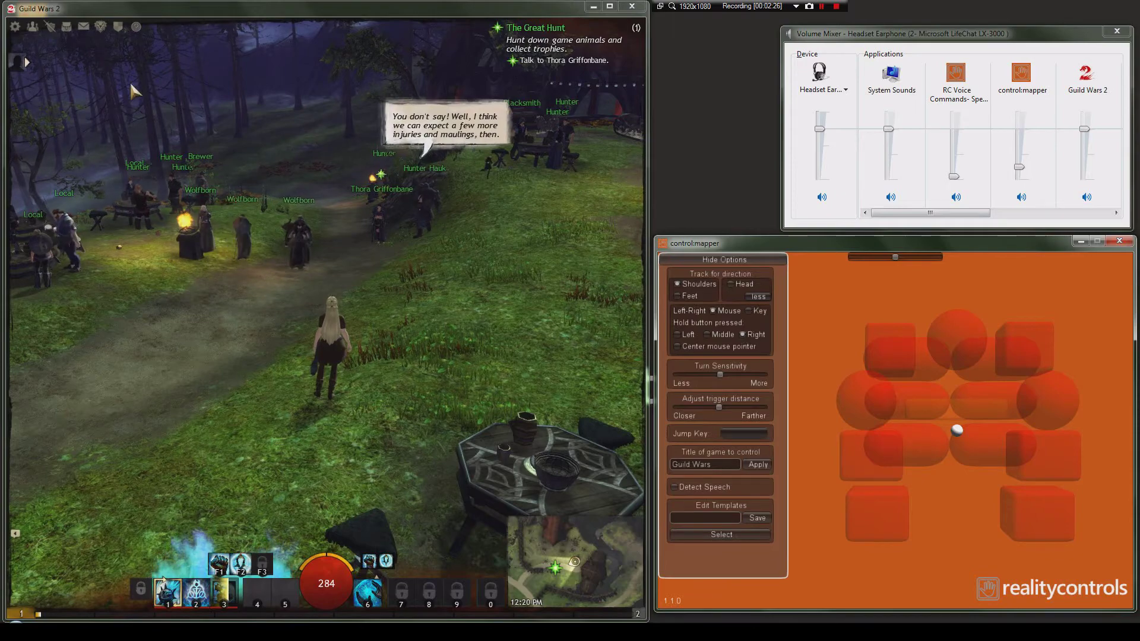
drag(130, 80, 31, 58)
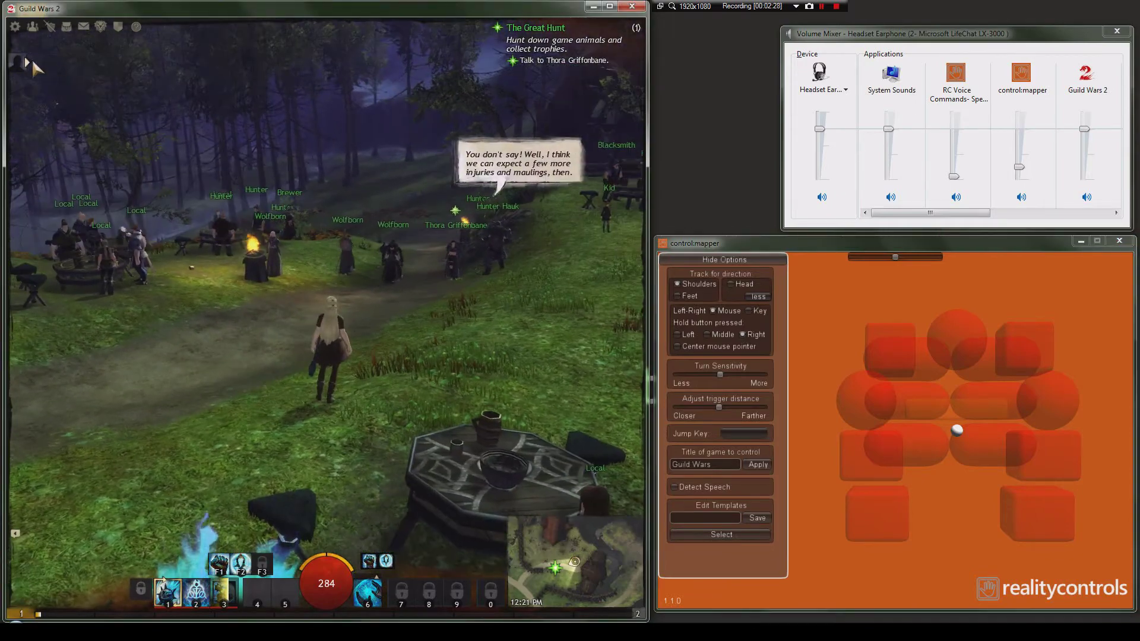
drag(509, 393, 466, 297)
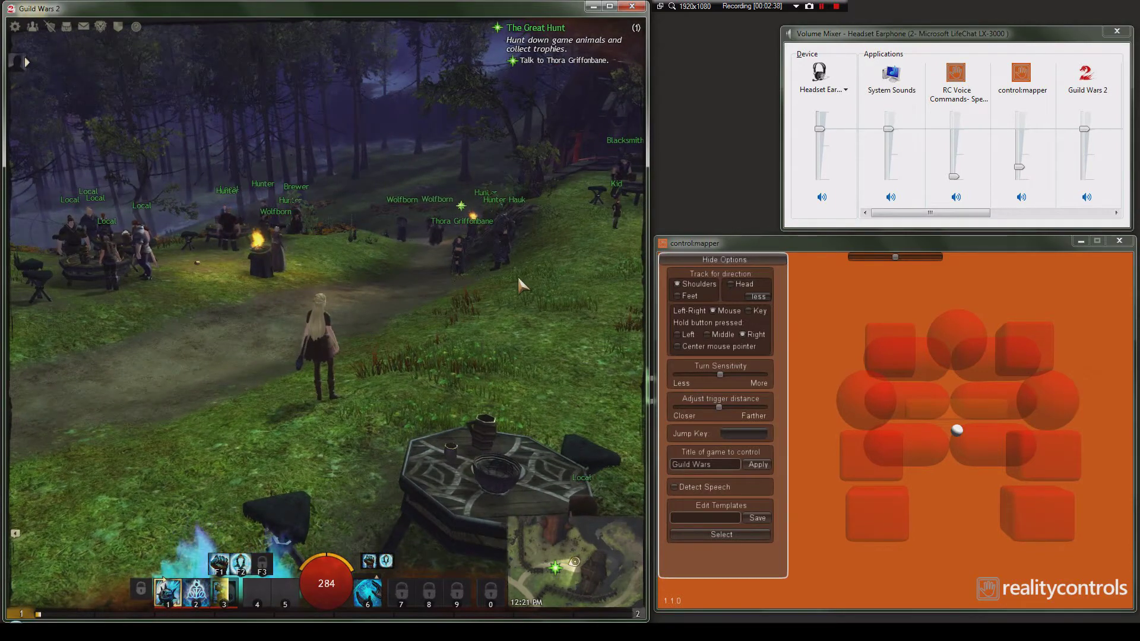
Enable Center mouse pointer and apply Guild Wars as the title of the game to control
click(699, 347)
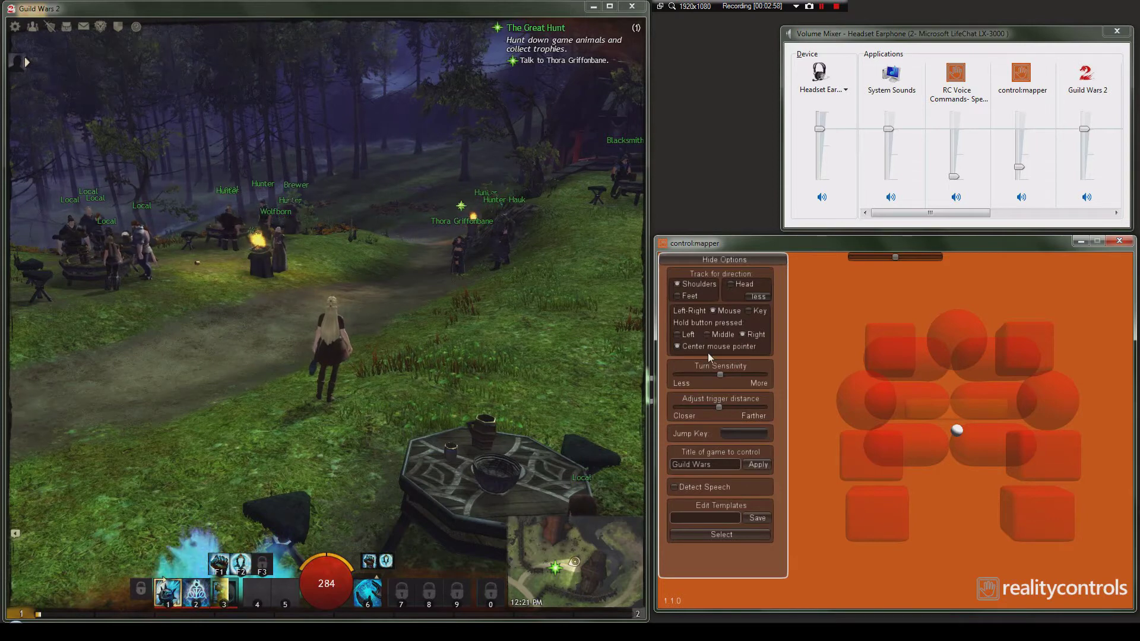
drag(710, 464, 621, 464)
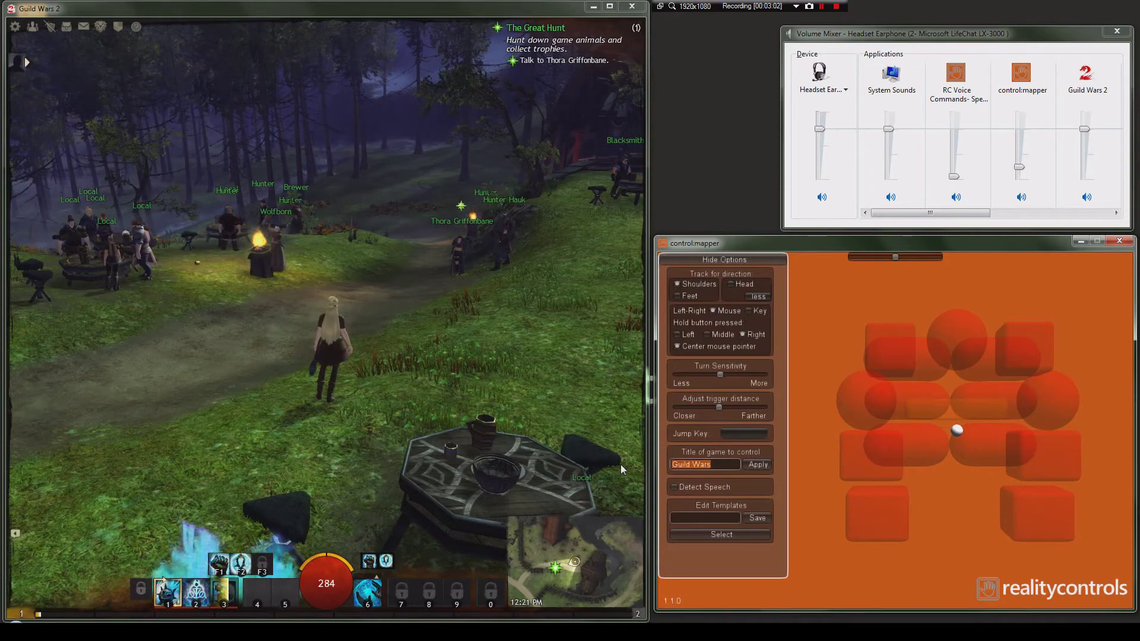
click(739, 459)
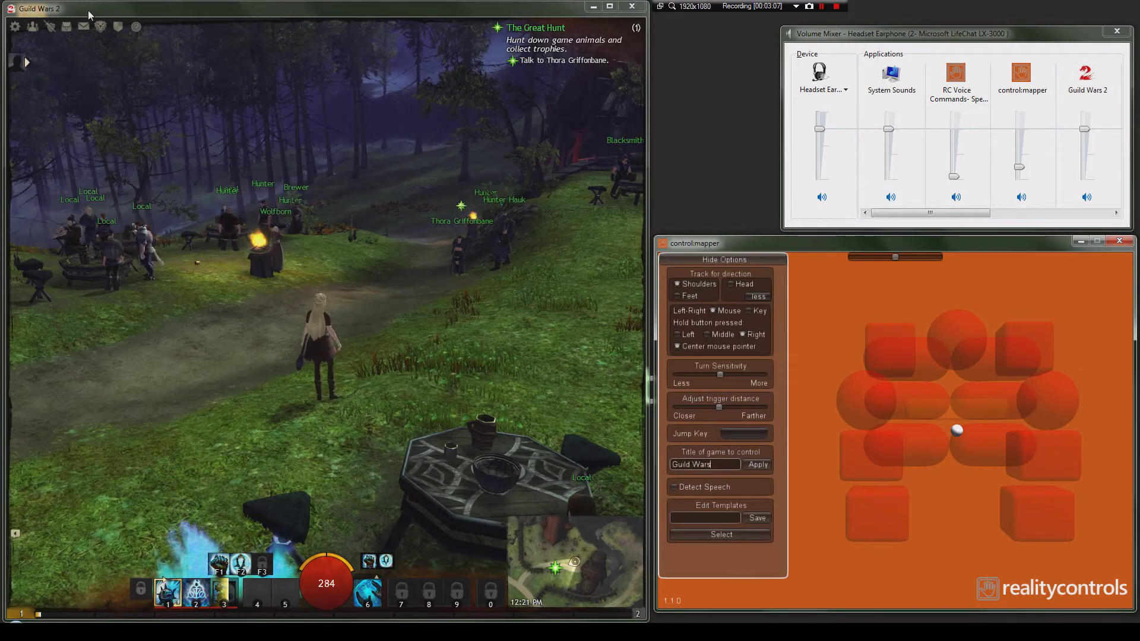
click(16, 13)
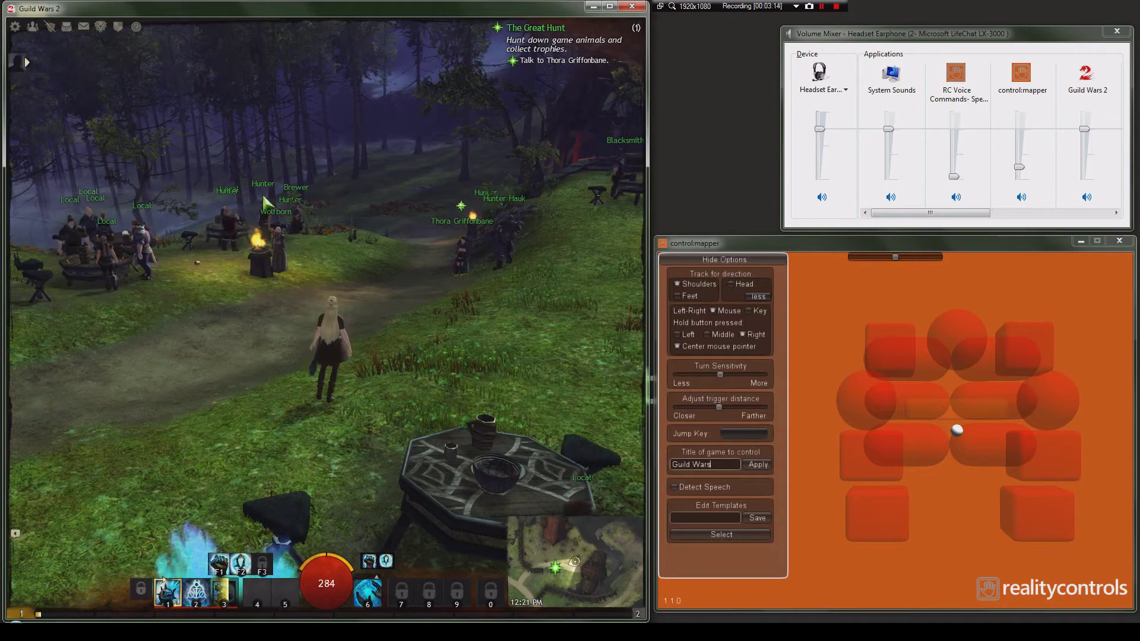
click(750, 467)
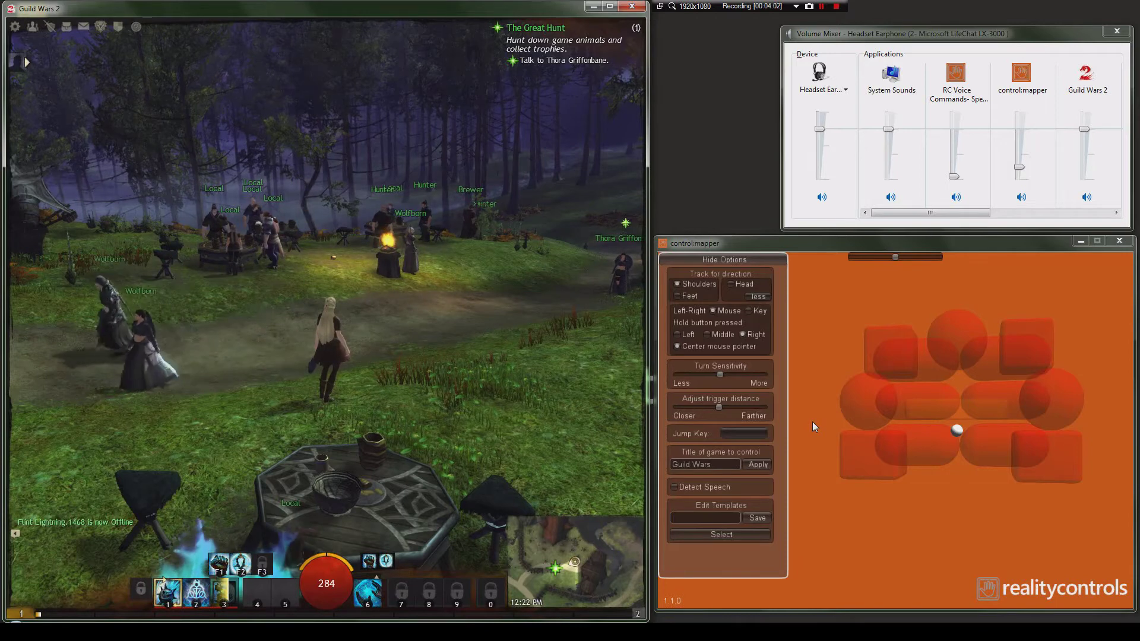
Enable Feet tracking in control:mapper and open the Guild Wars 2 control options for the movement bindings
click(697, 298)
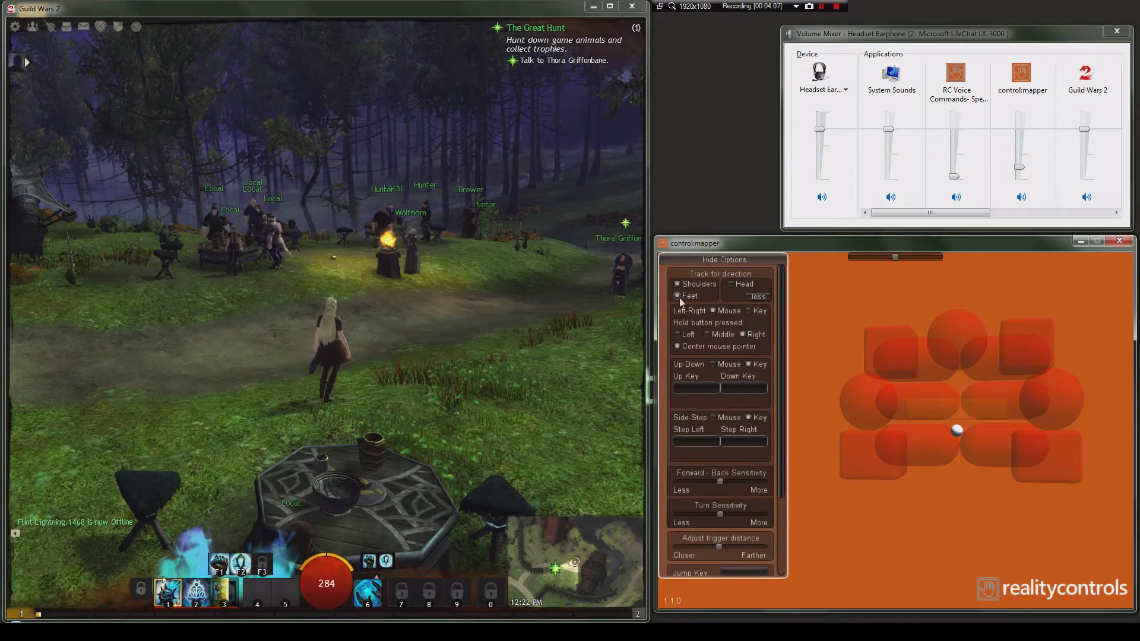
click(525, 308)
key(F11)
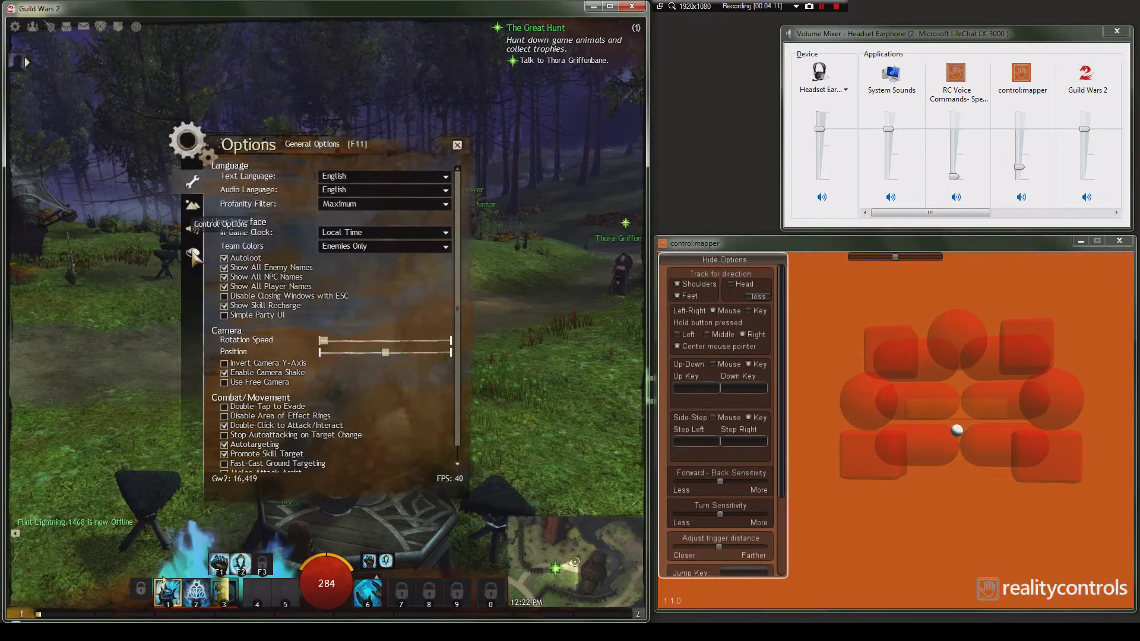
click(192, 253)
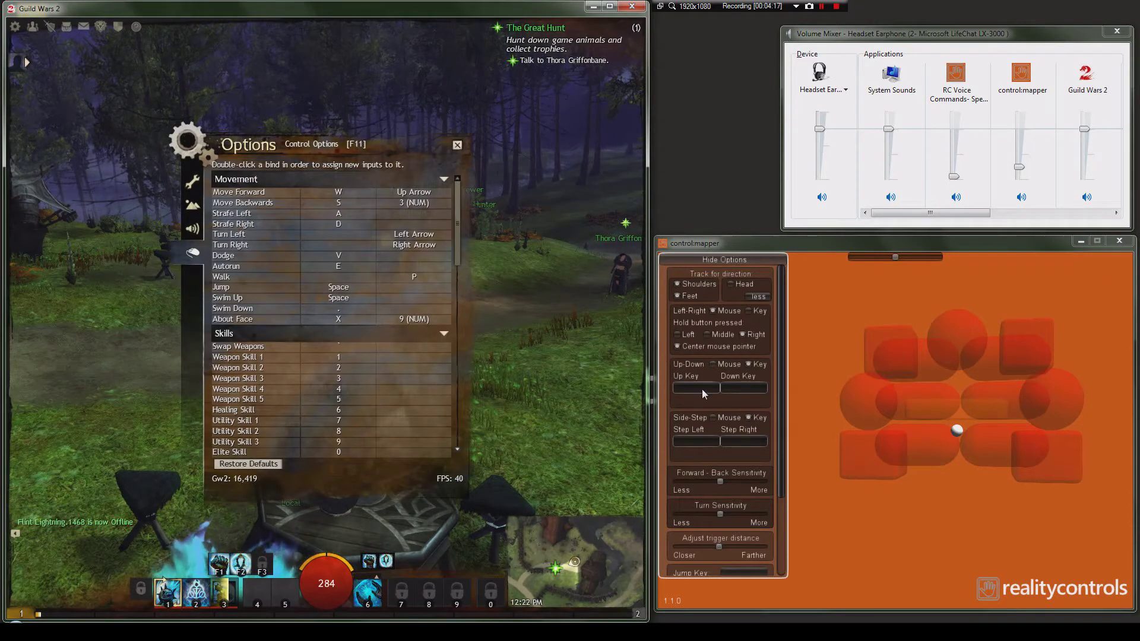
Assign W as the Up Key and S as the Down Key for the up-down direction
click(685, 388)
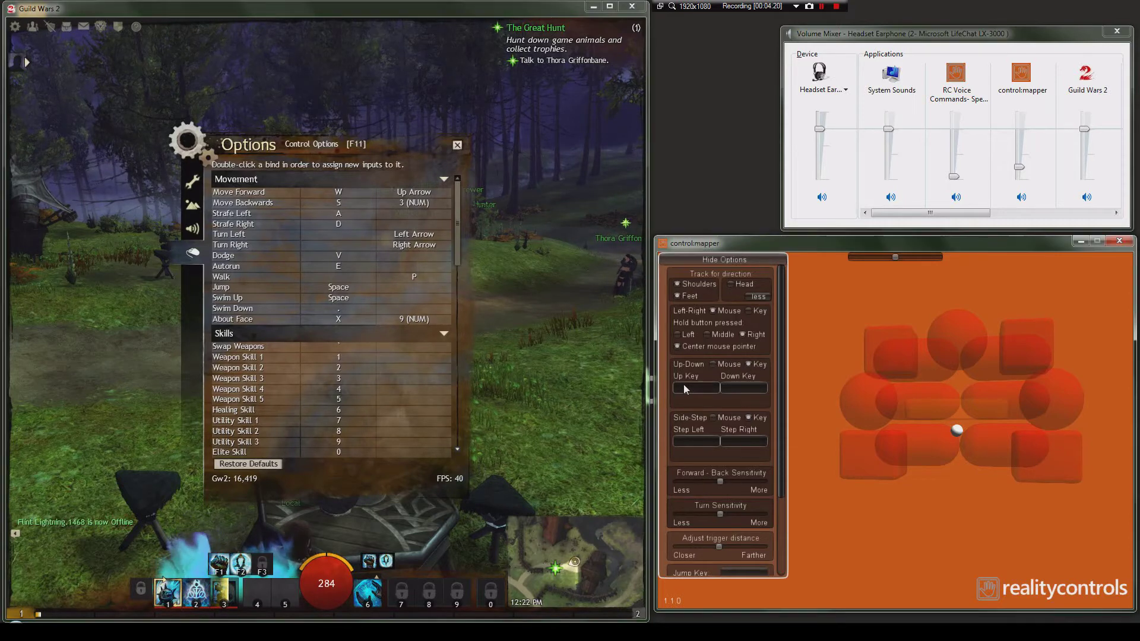
key(w)
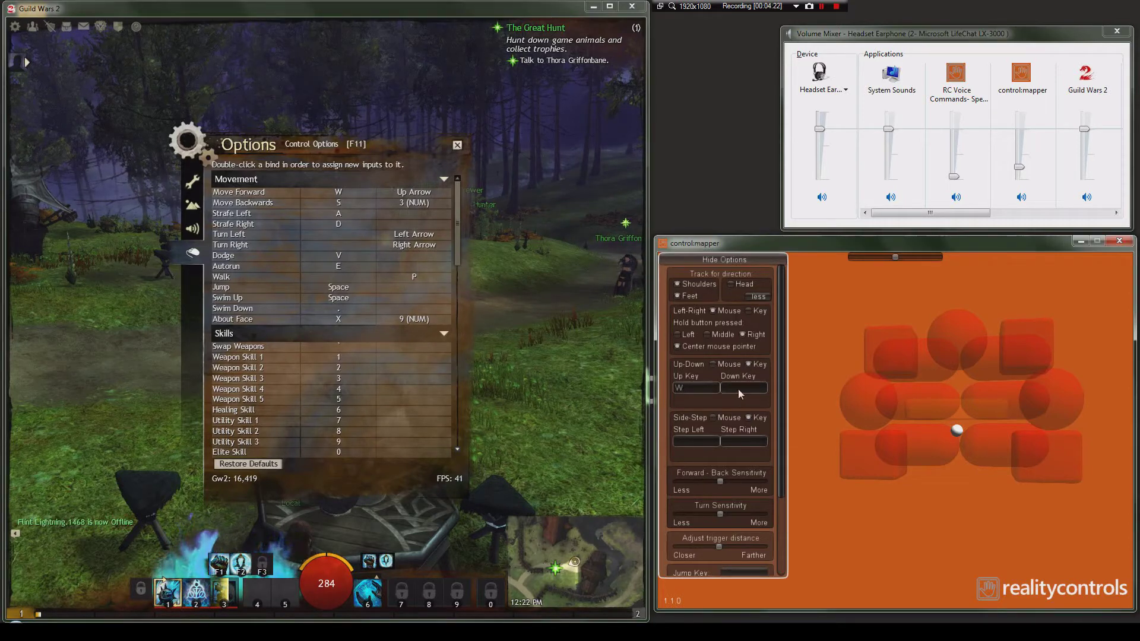
click(739, 389)
key(s)
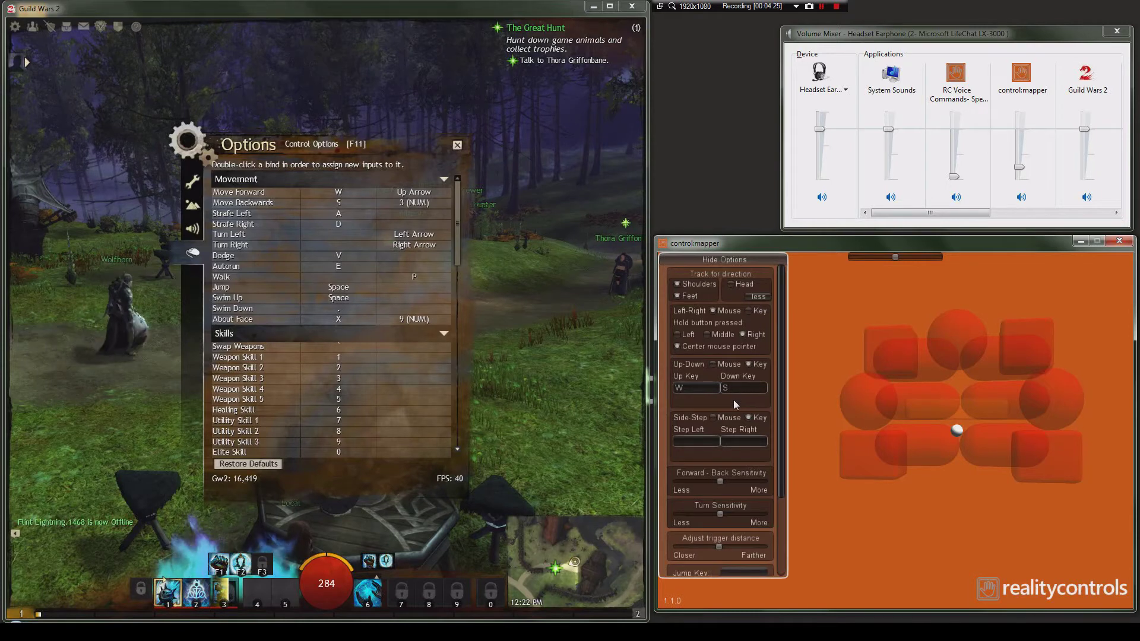
key(a)
key(d)
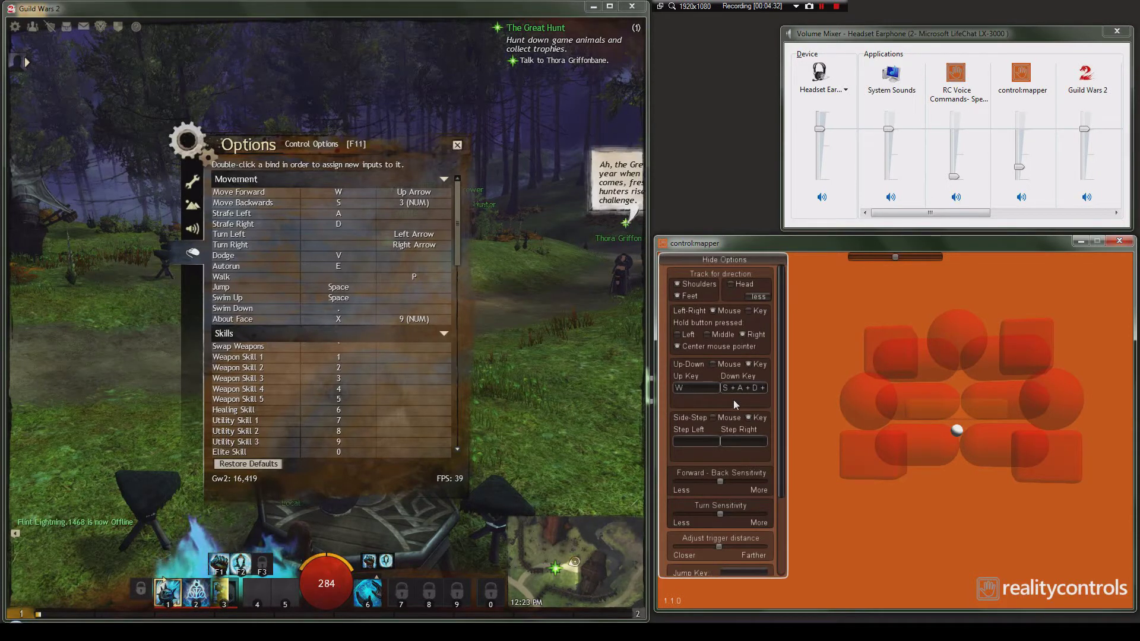
key(a)
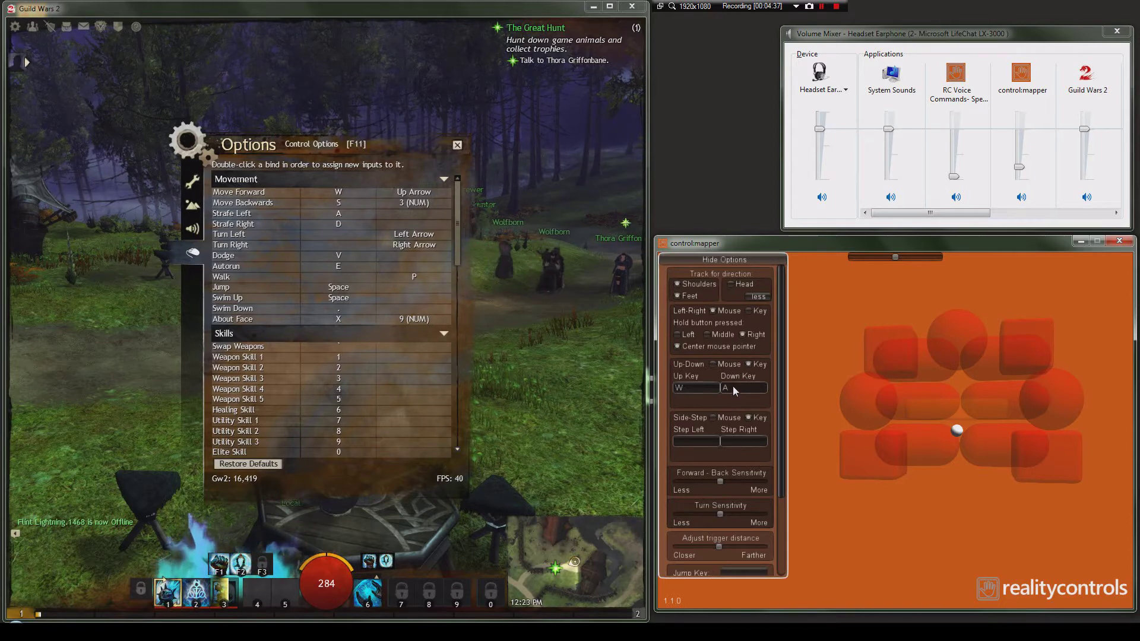
Set the Down Key back to S and assign A to Step Left and D to Step Right
click(736, 388)
key(s)
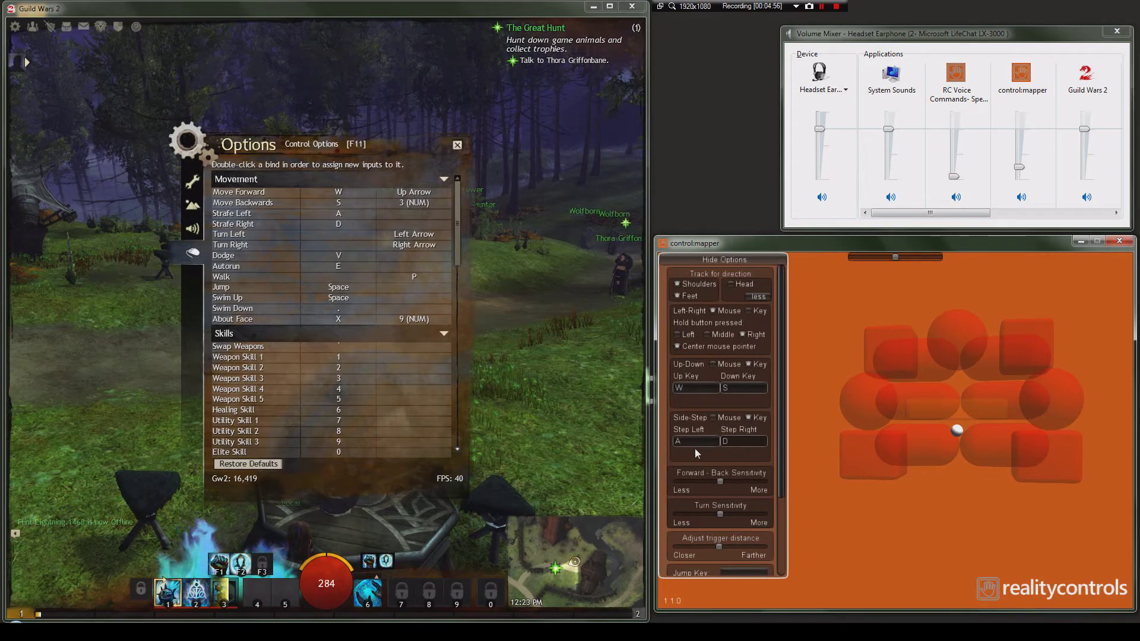
scroll(695, 452, down, 3)
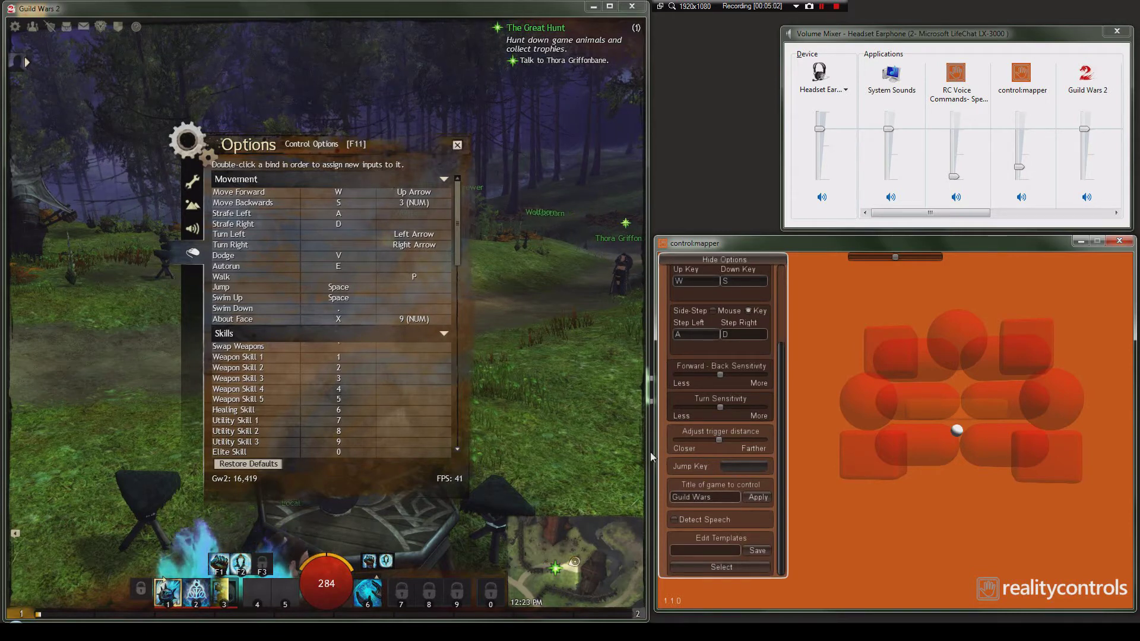
Close the Guild Wars 2 options and test walking the character forward and backward through the camp
click(533, 329)
click(457, 144)
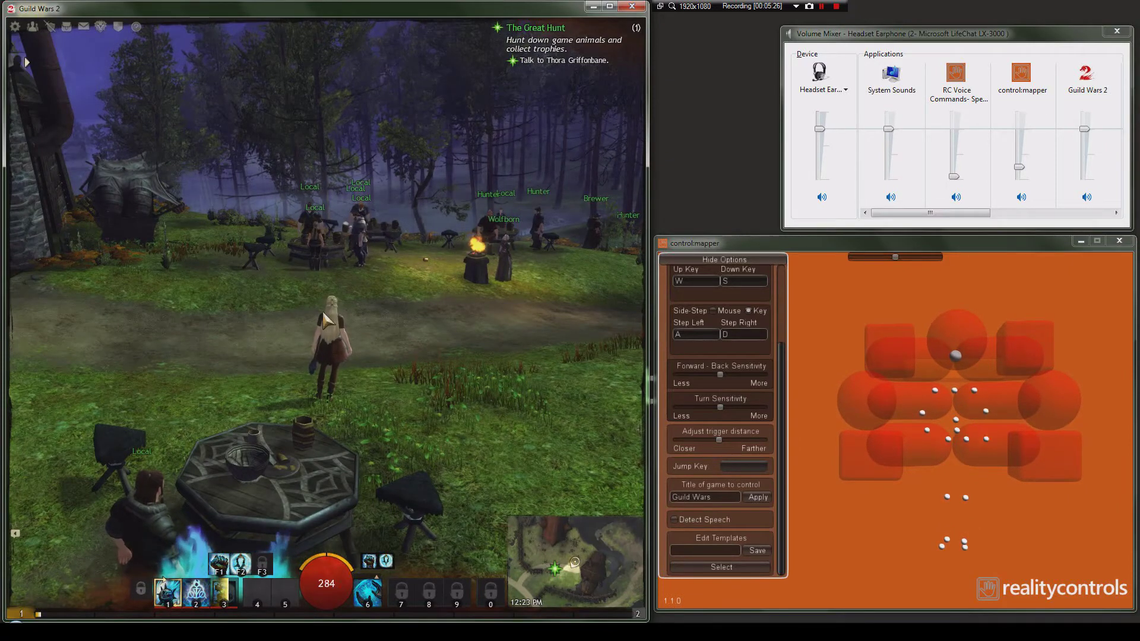
key(w)
key(w)
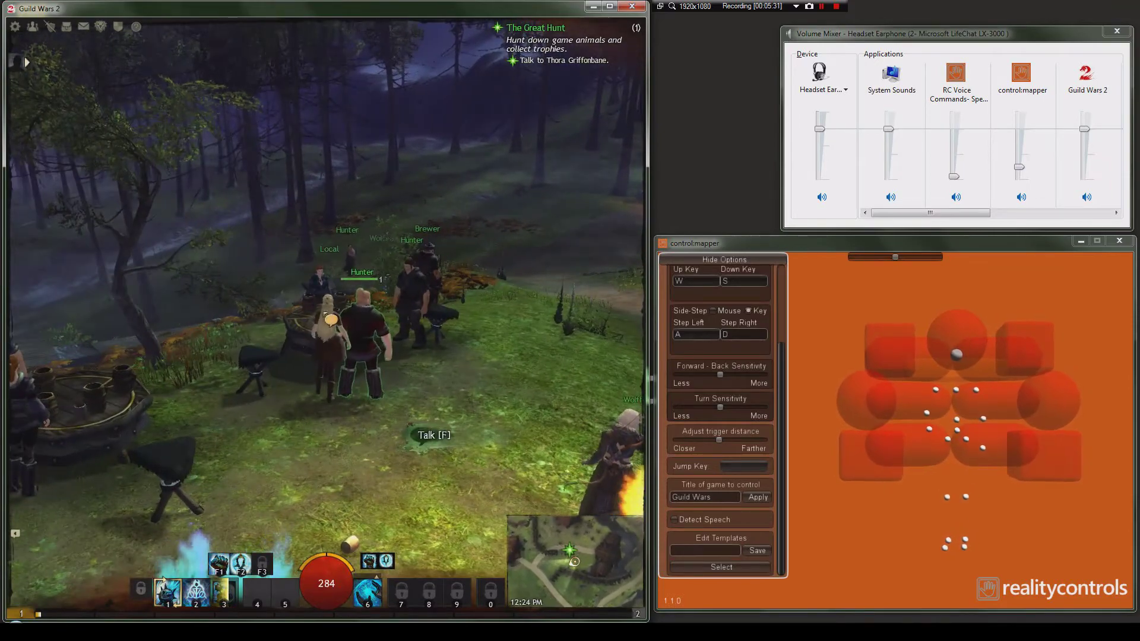
key(s)
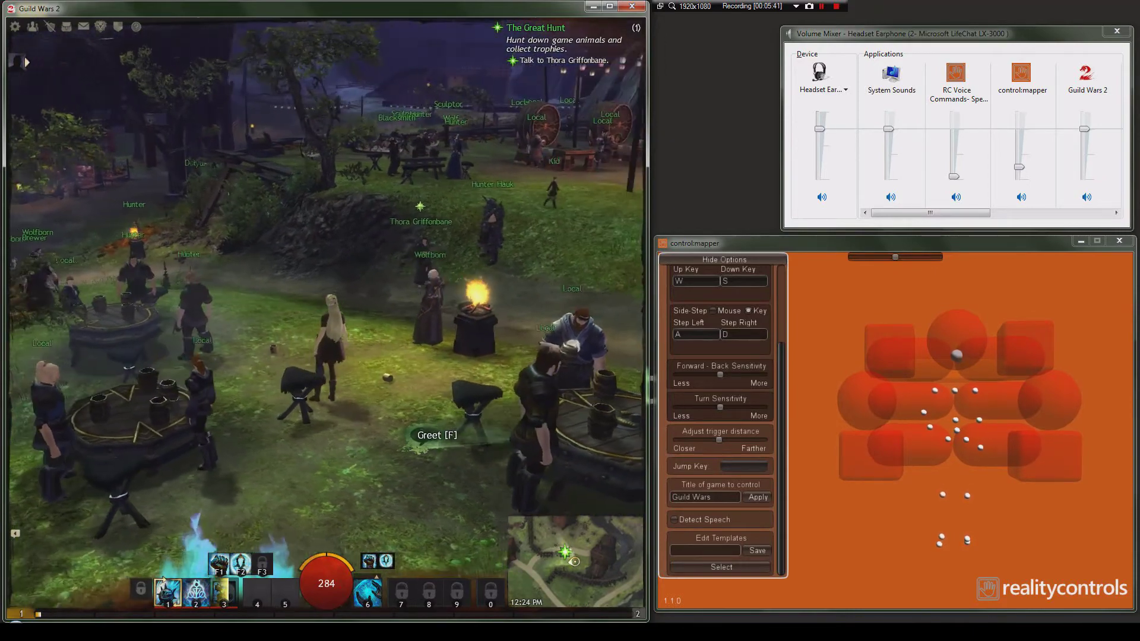
key(w)
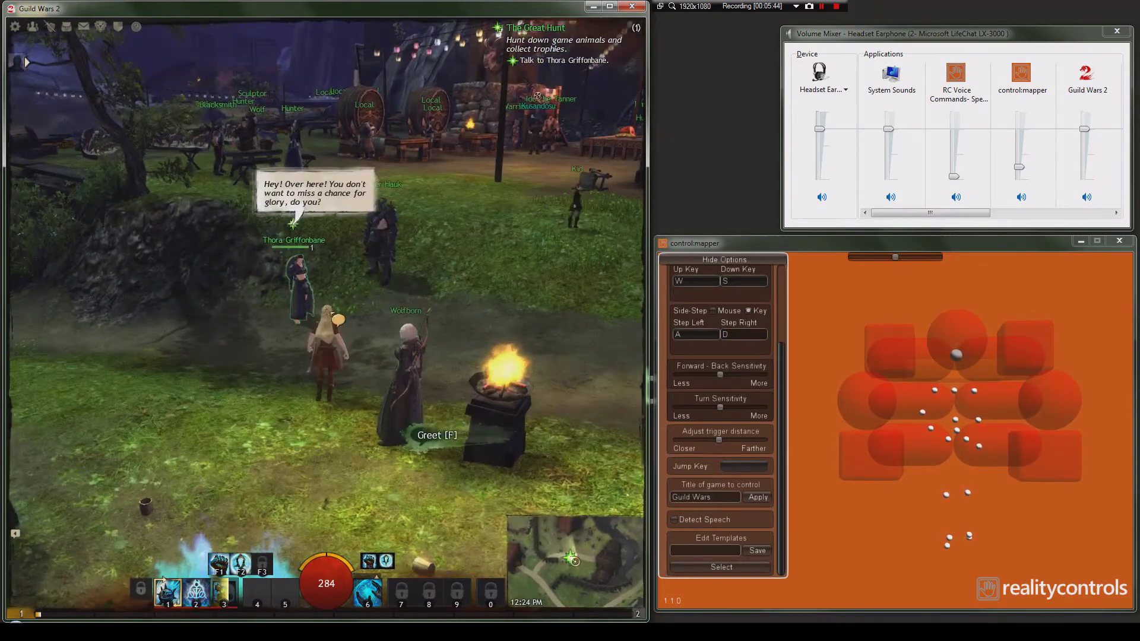
key(w)
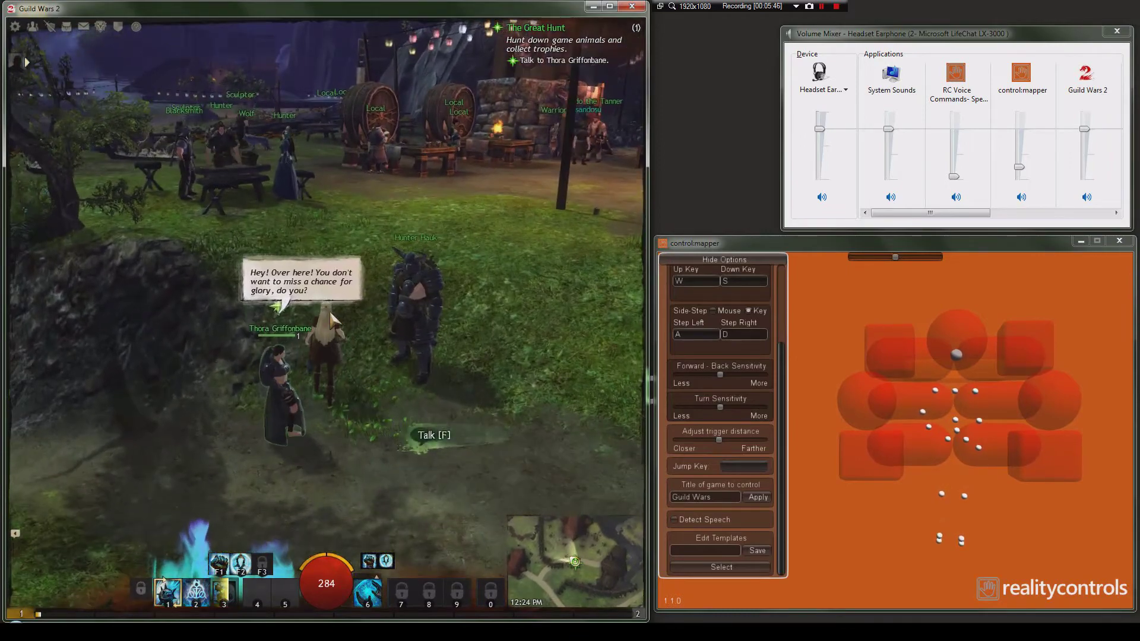
key(s)
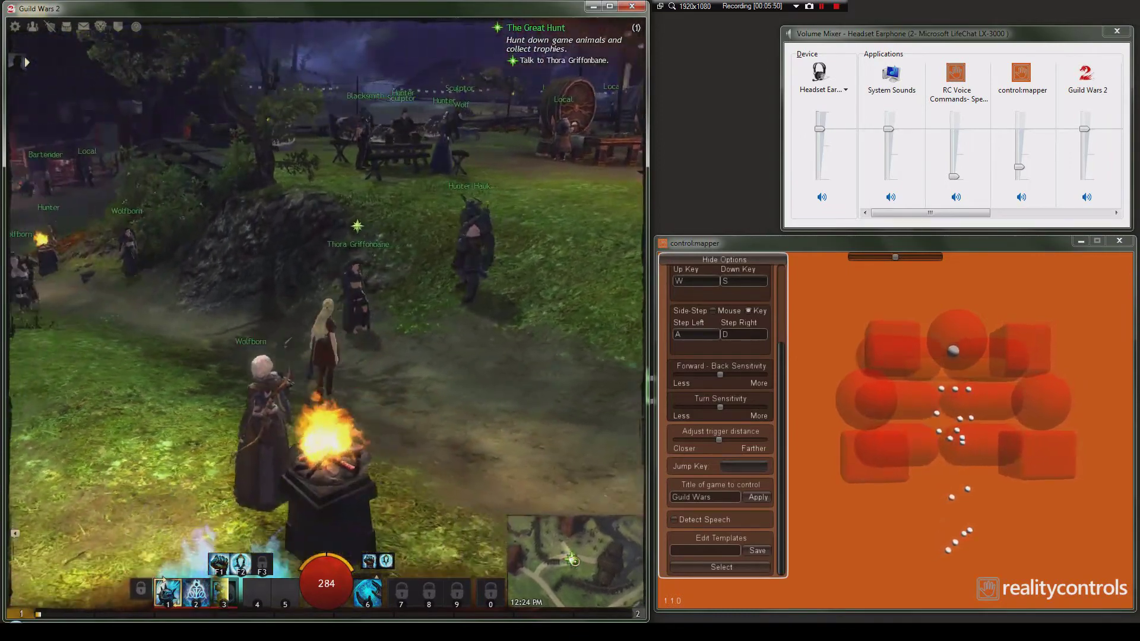
key(s)
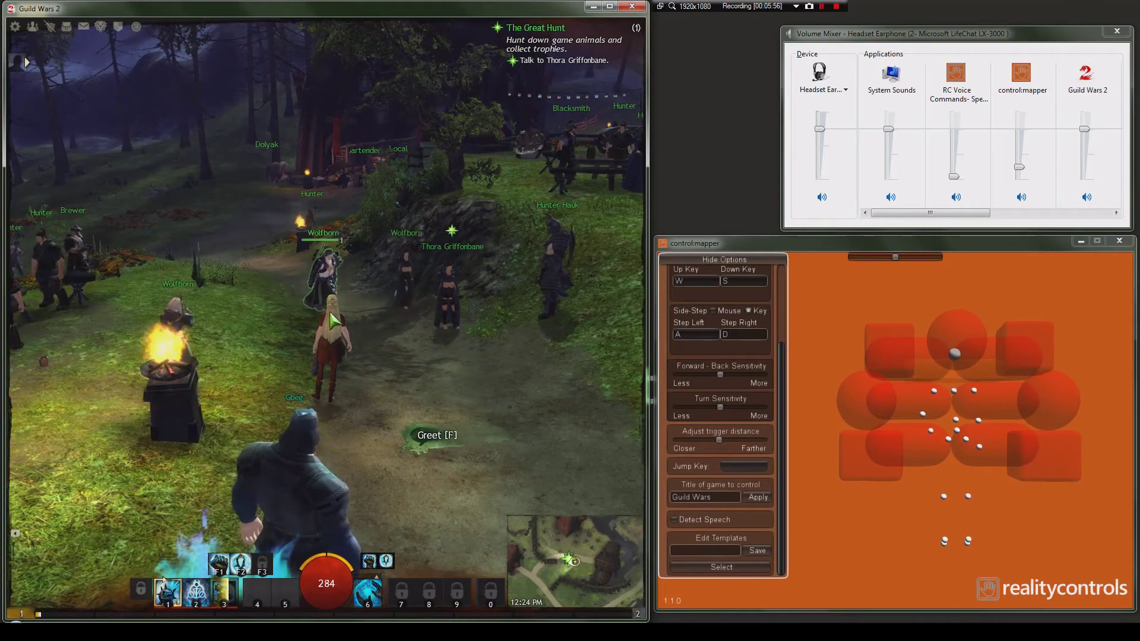
Test side-stepping the character left and right, combined with forward and backward movement, on the grass near Thora Griffonbane
key(d)
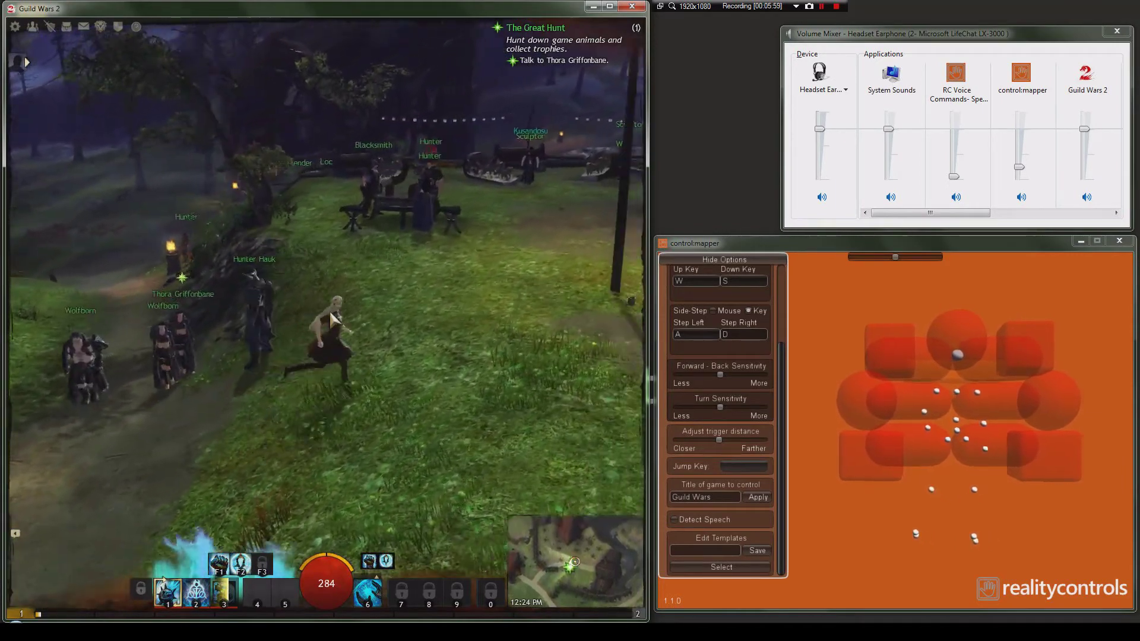
key(w)
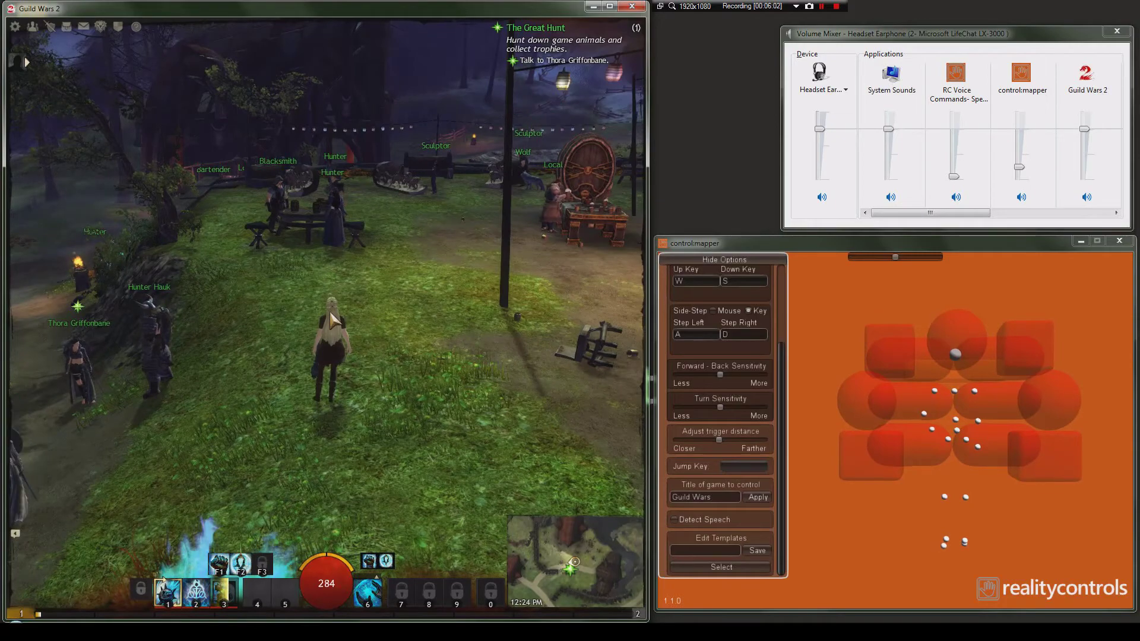
key(s)
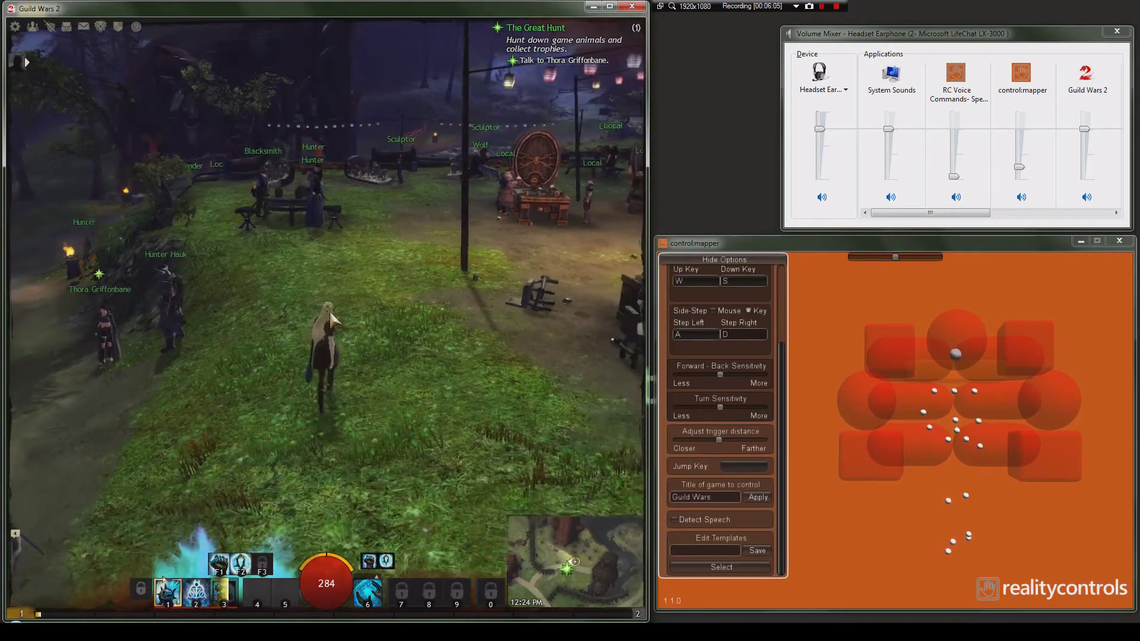
key(a)
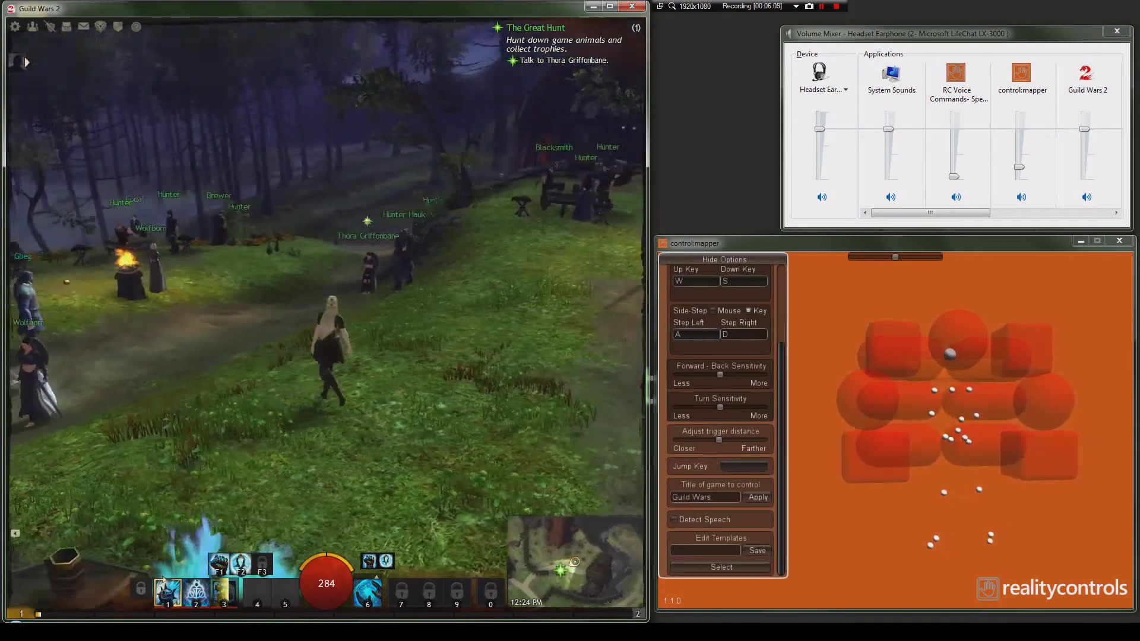
key(d)
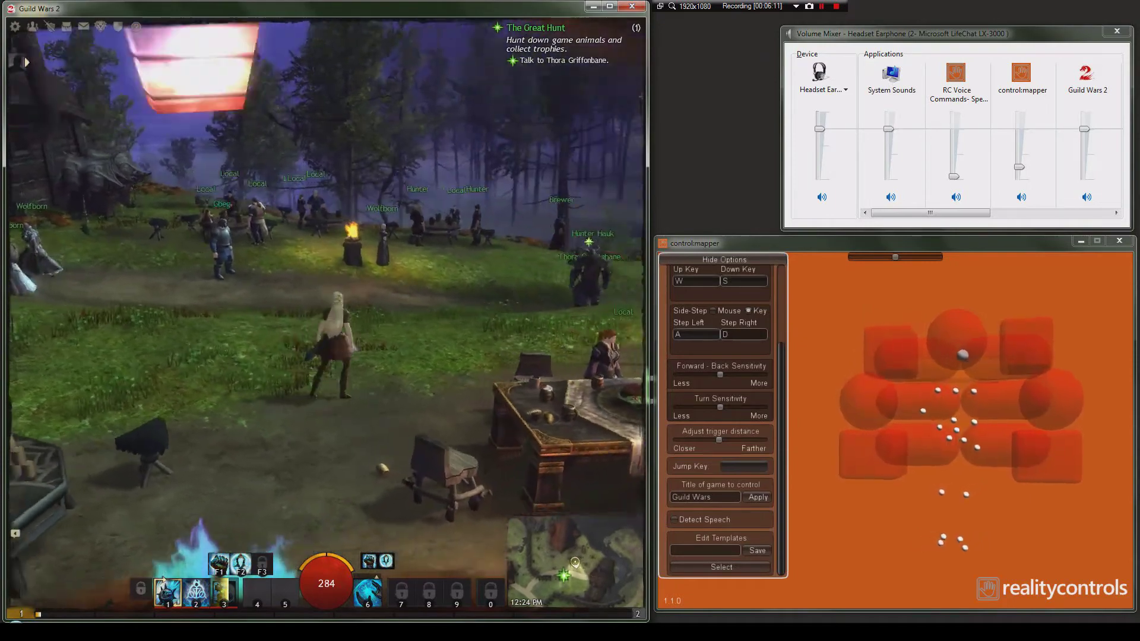
key(d)
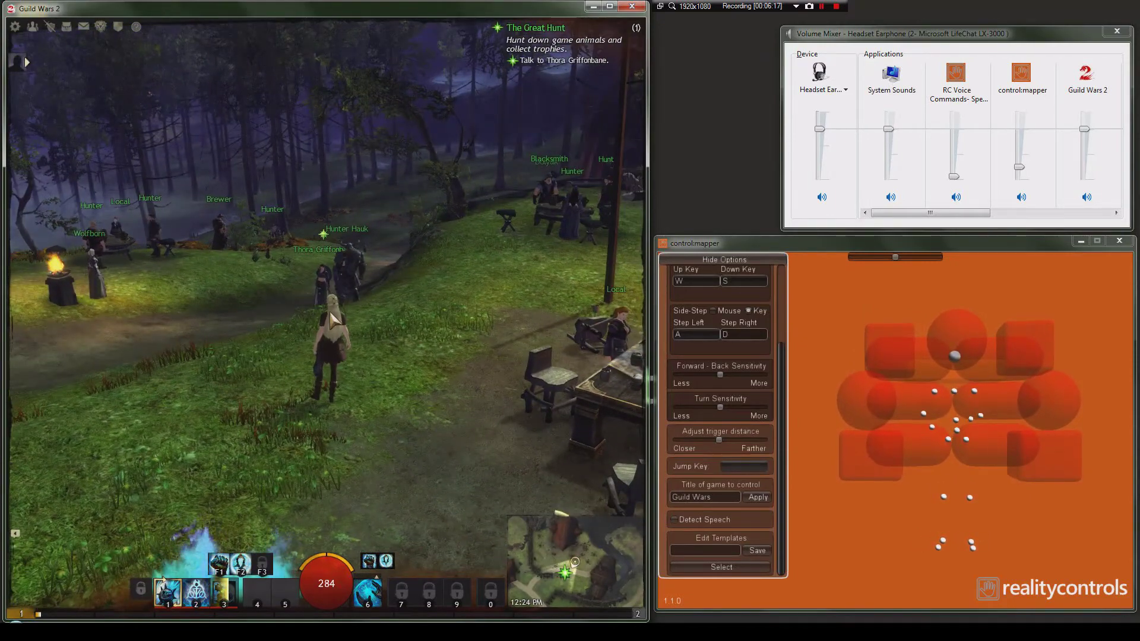
key(w)
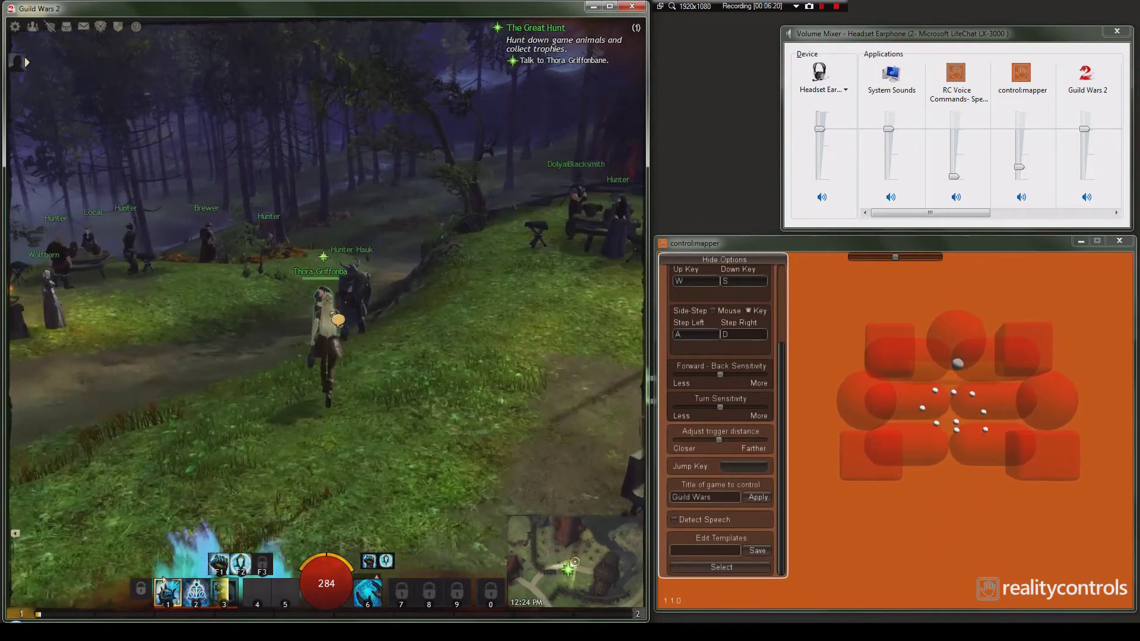
key(s)
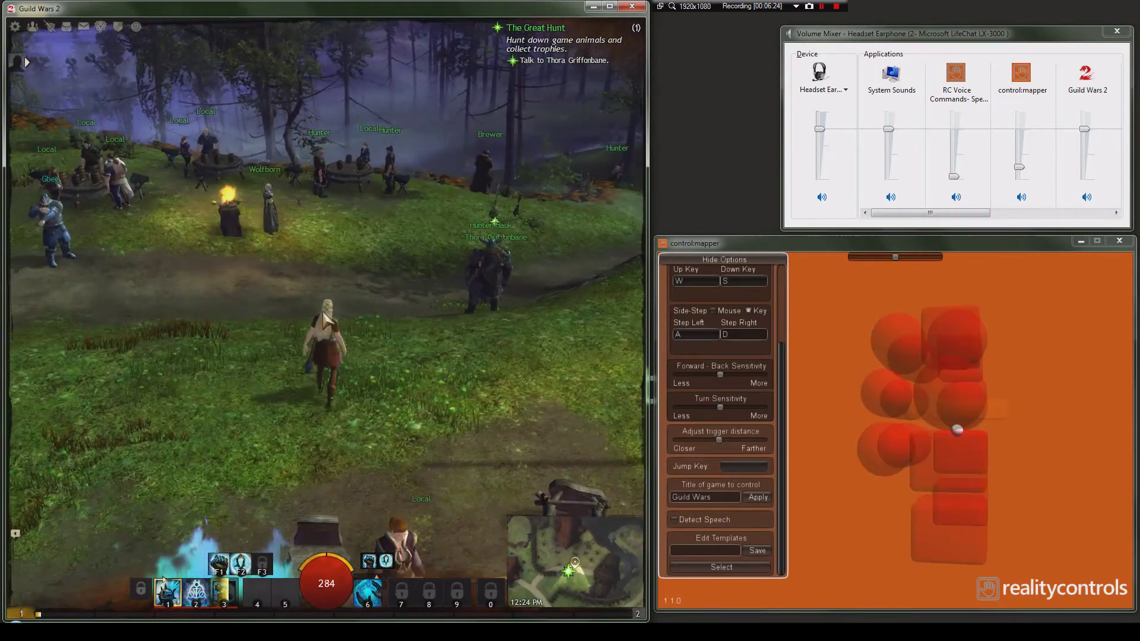
Set the Jump Key to Space in control:mapper
drag(895, 257, 863, 257)
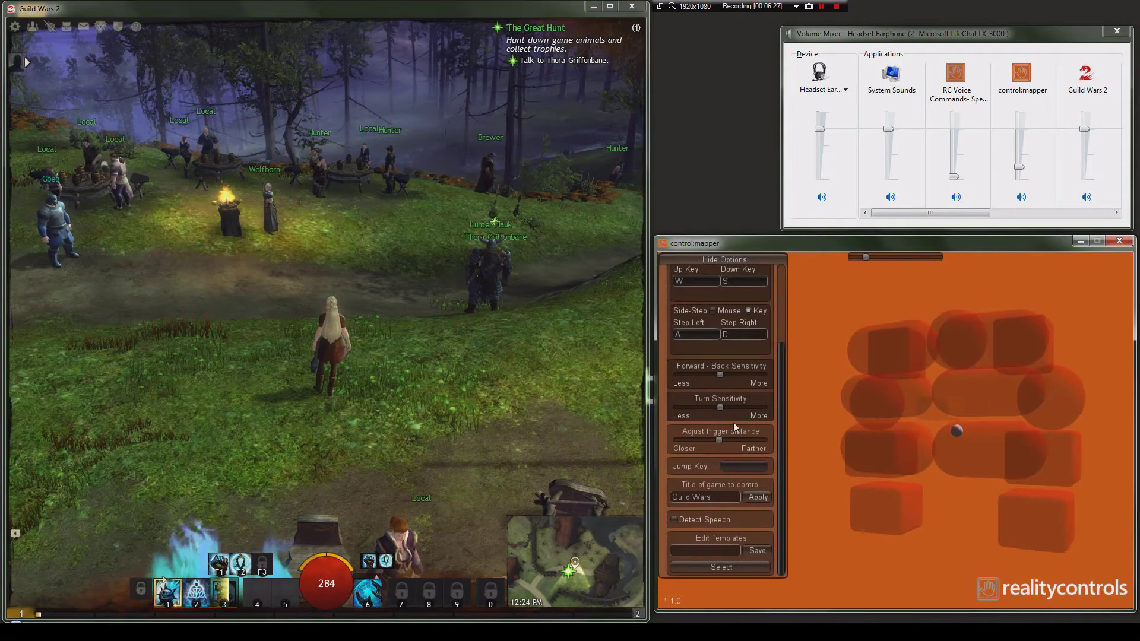
click(741, 467)
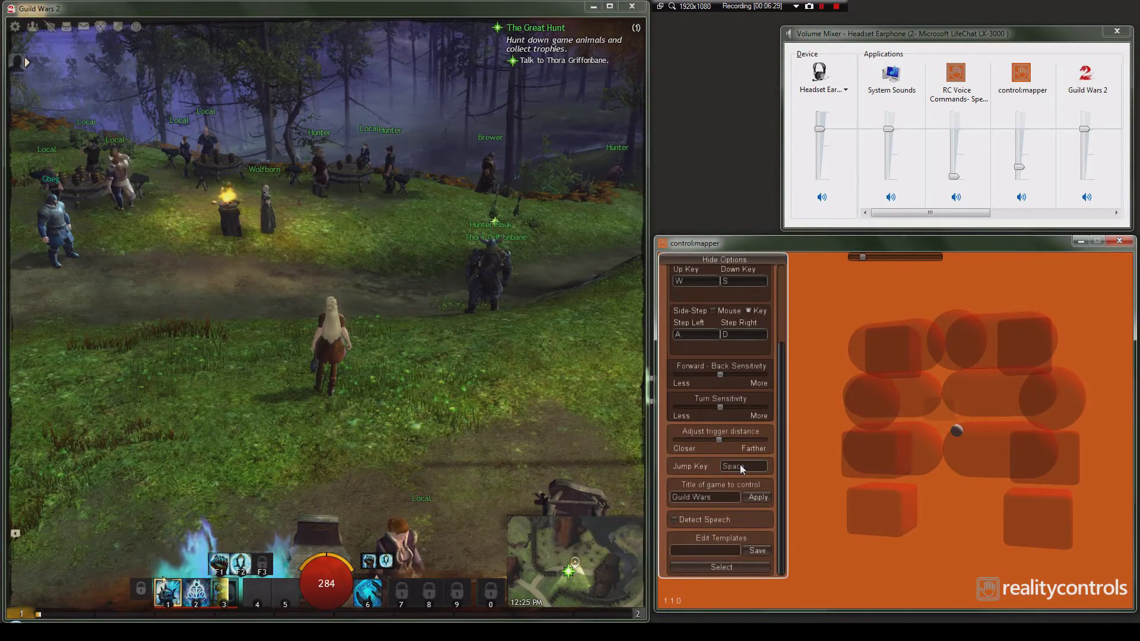
key(space)
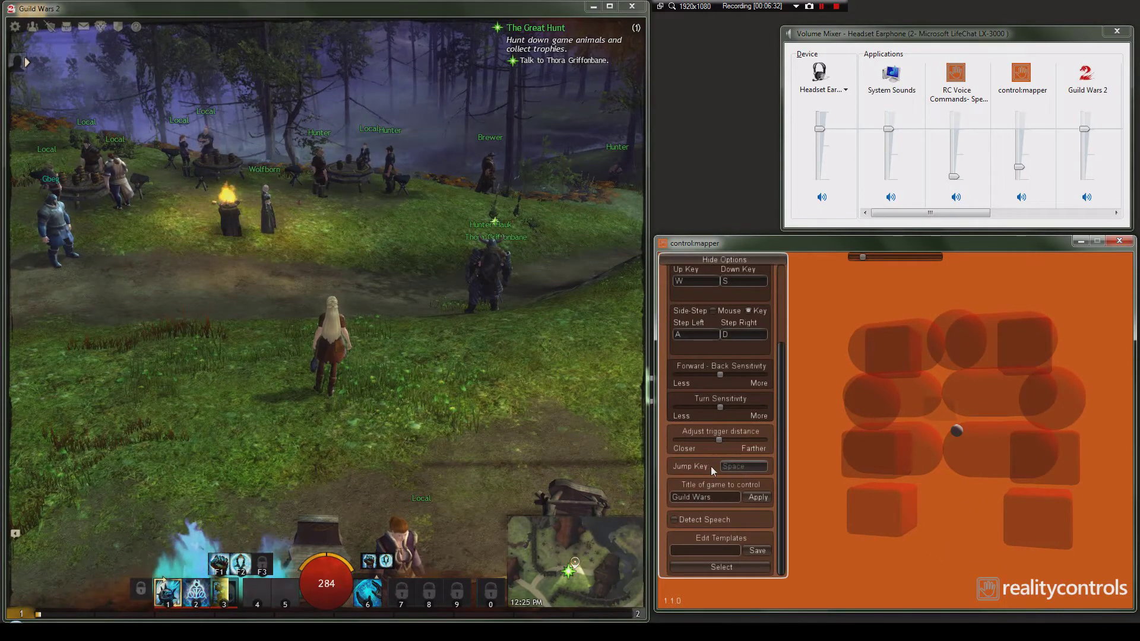
Switch back to Guild Wars 2 and test side-stepping right and jumping
click(601, 457)
key(d)
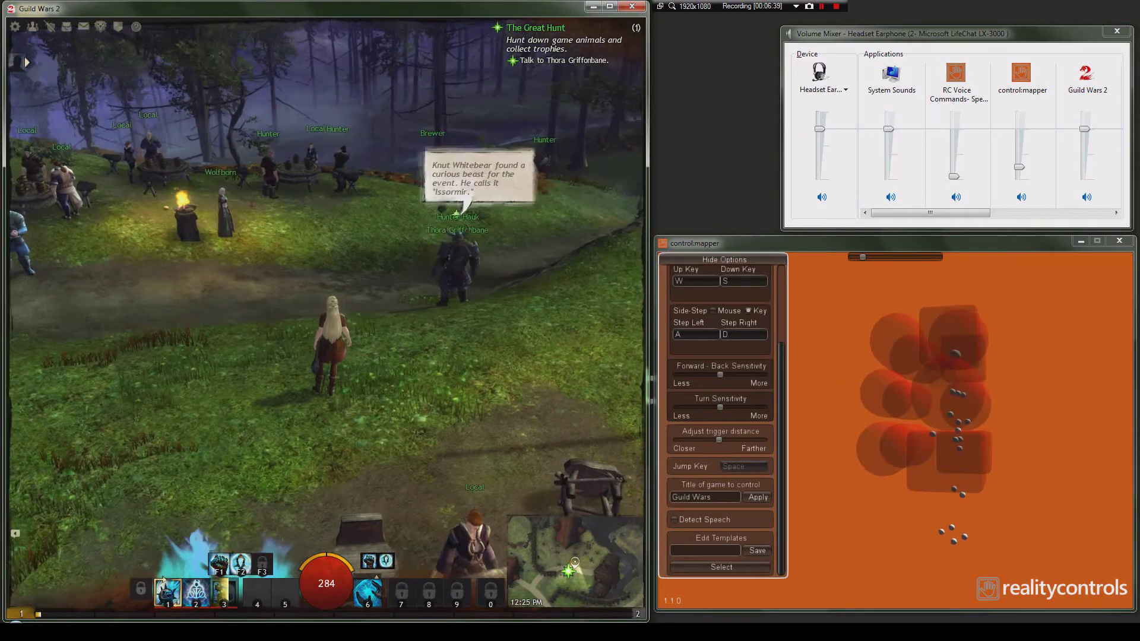
key(d)
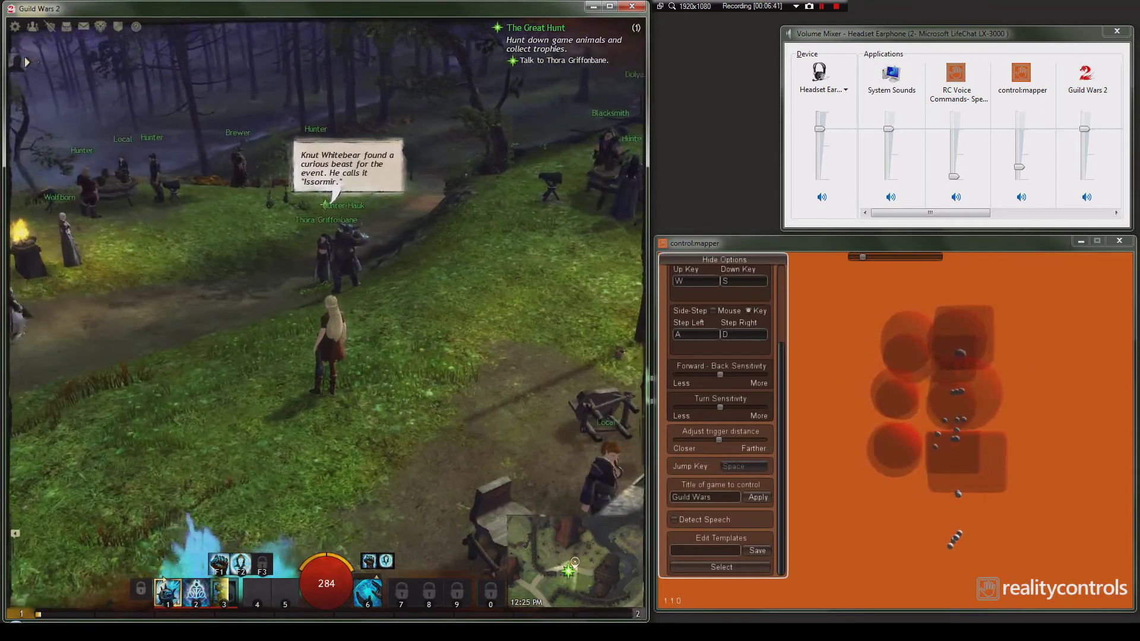
key(d)
key(space)
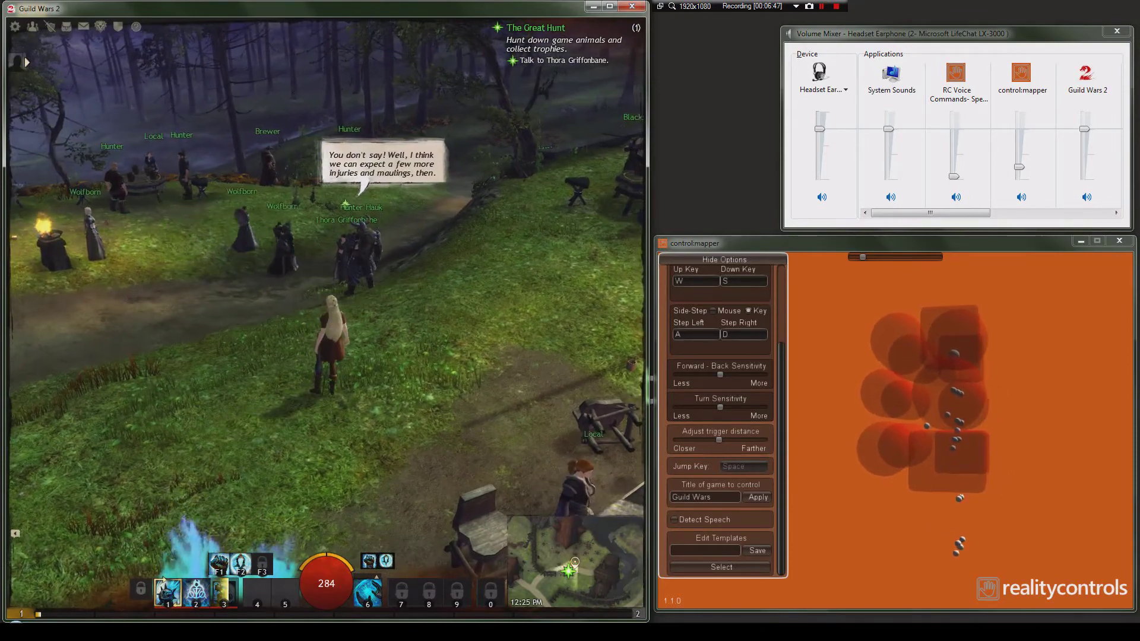
key(d)
Run the character past Thora Griffonbane and along the path into the woods near the White Moa
key(w)
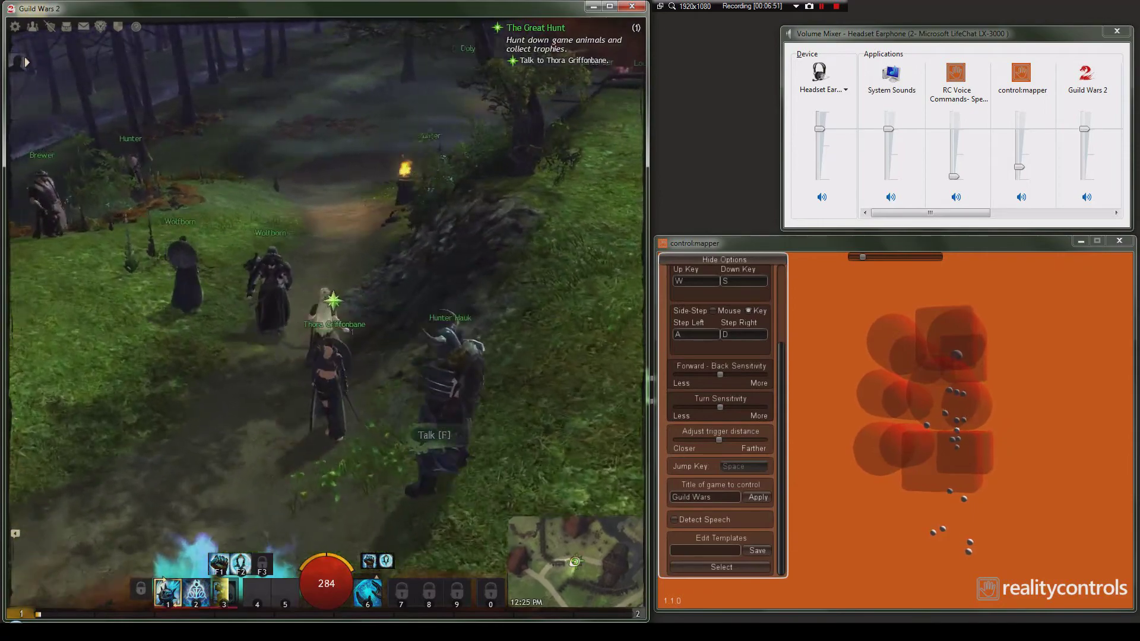
key(w)
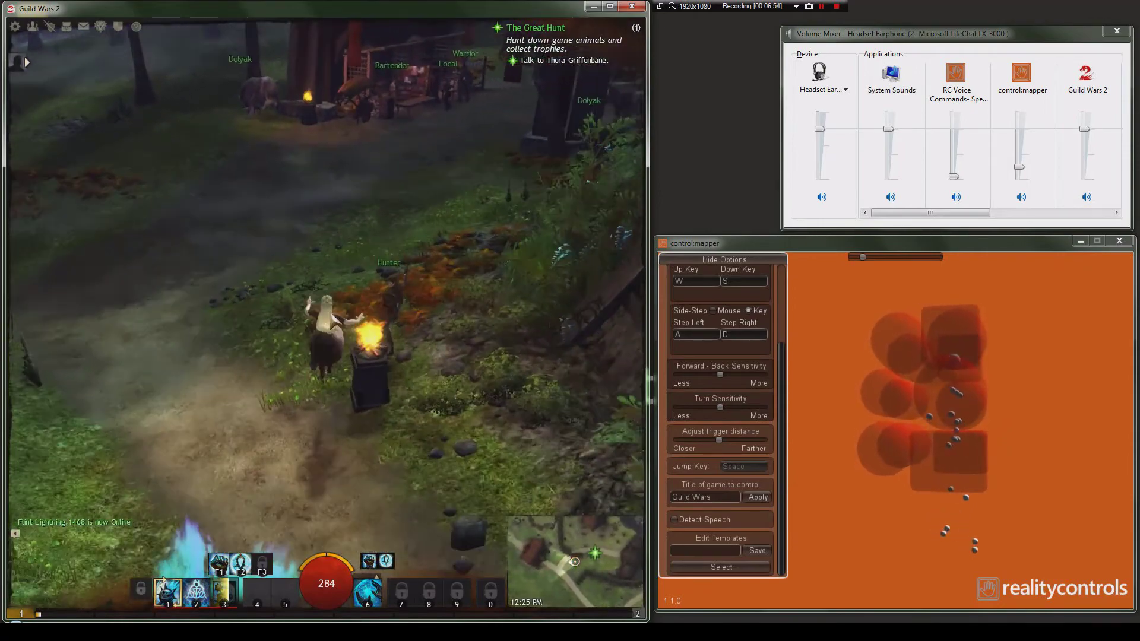
key(w)
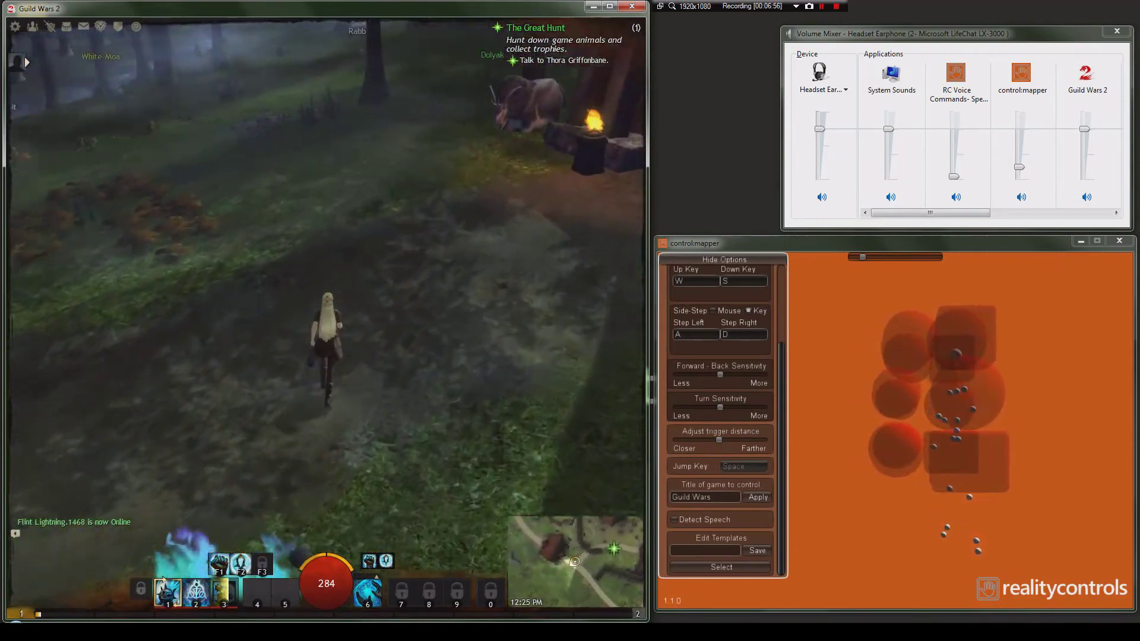
key(w)
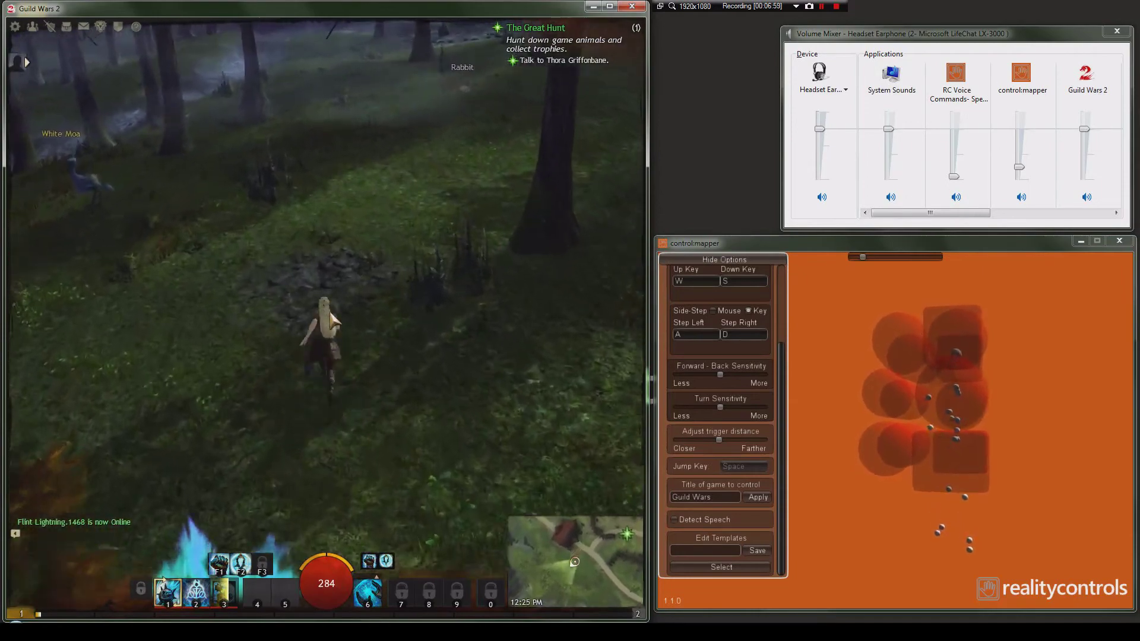
key(a)
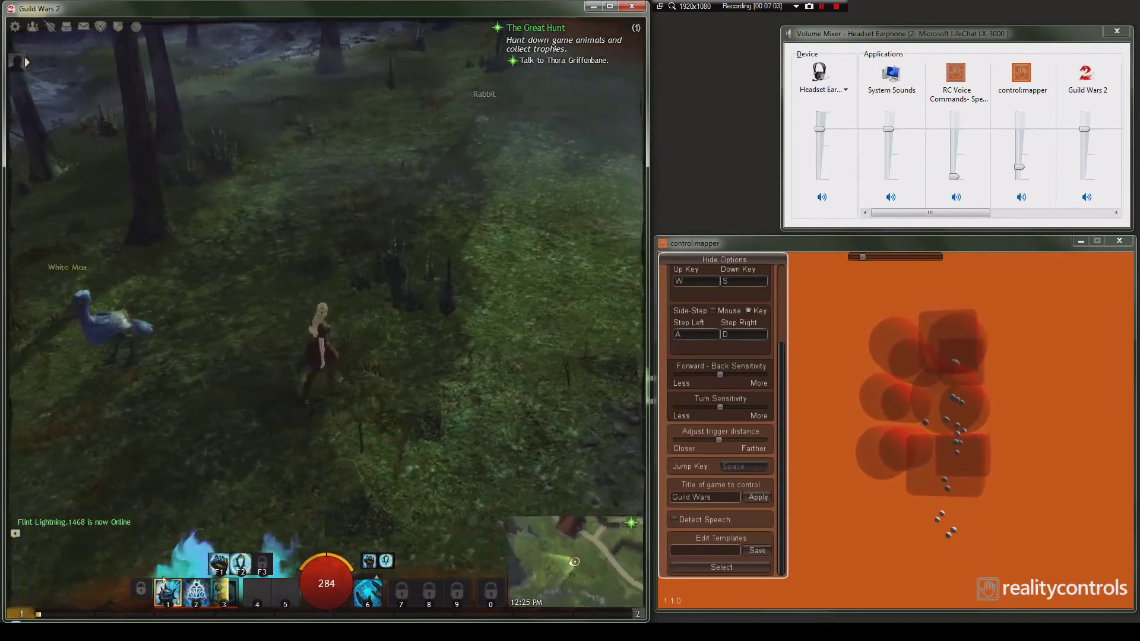
key(s)
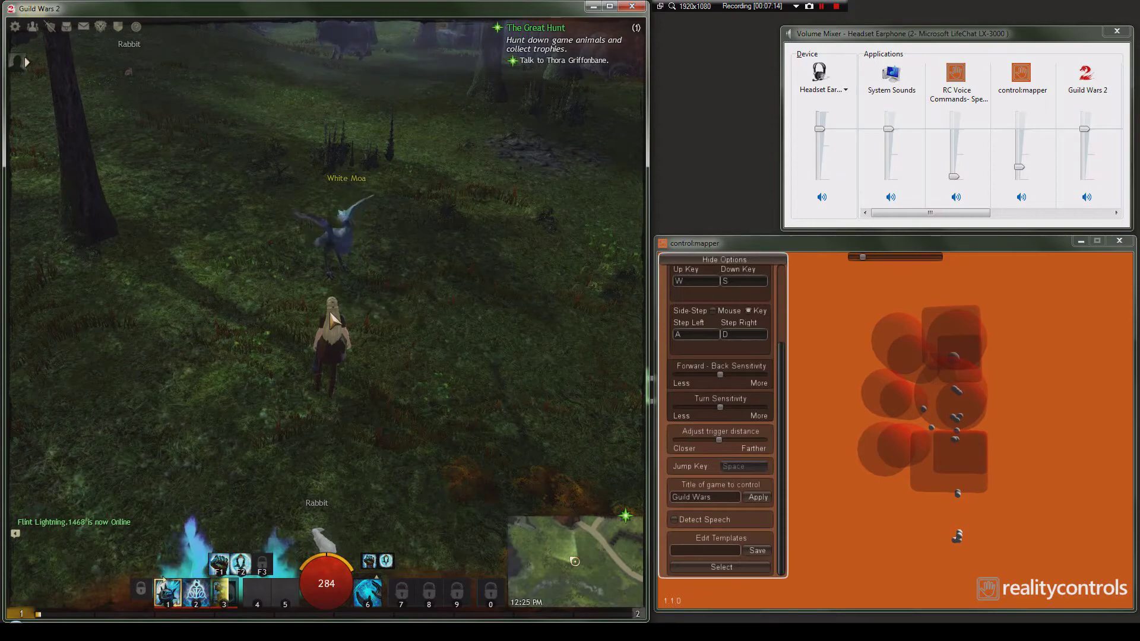
key(w)
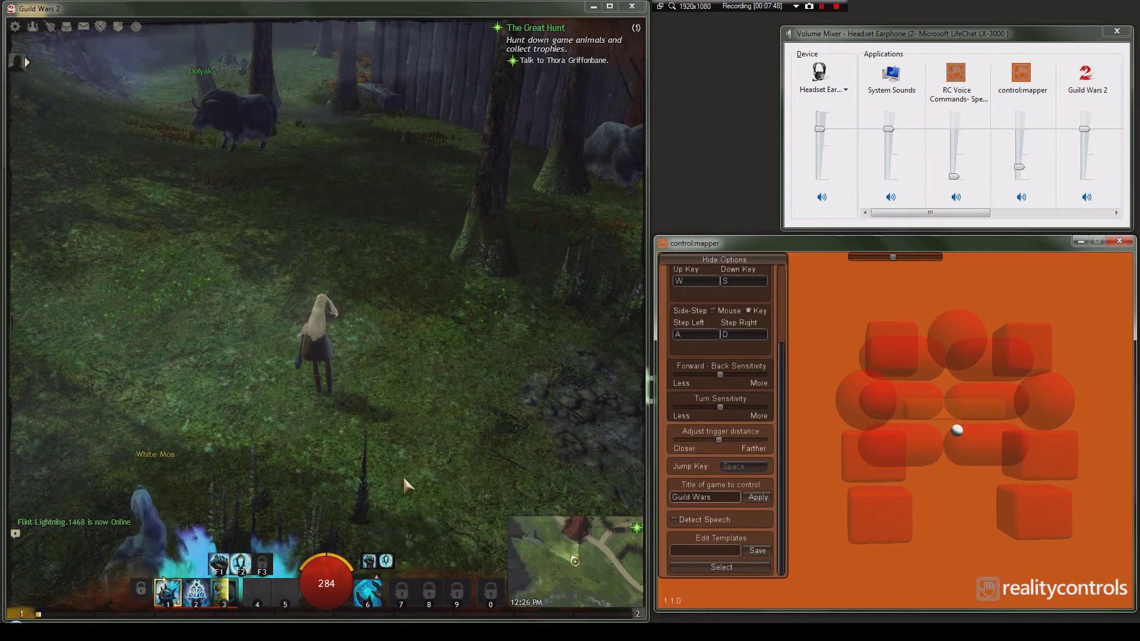
Map D1 to the right upper-middle capsule trigger in control:mapper, turn Sound On for it, and save
click(994, 390)
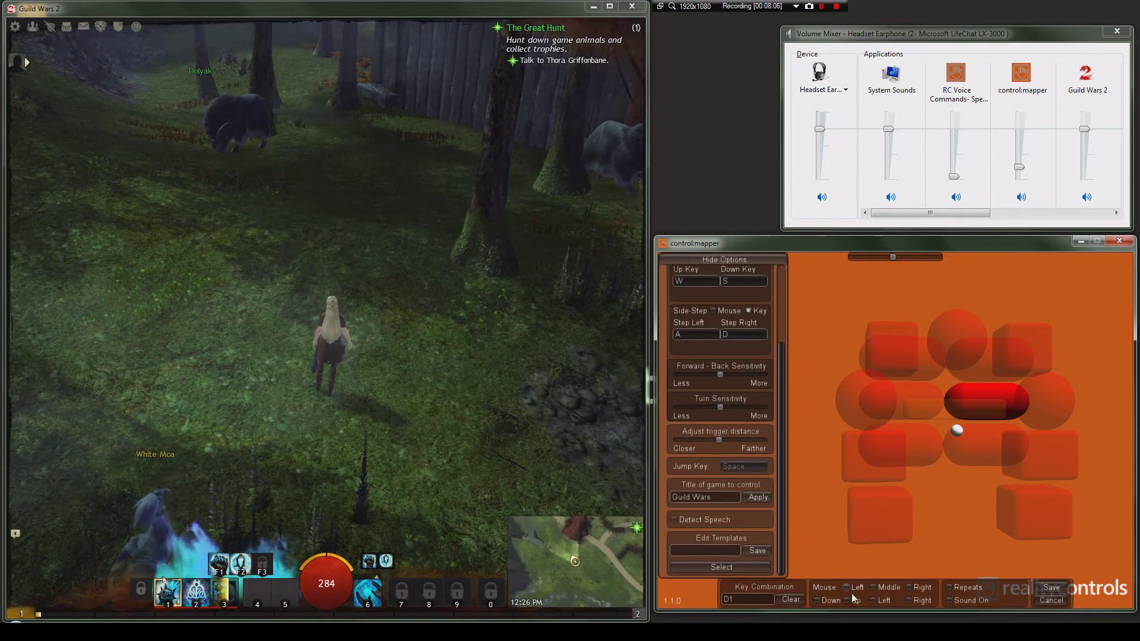
click(956, 600)
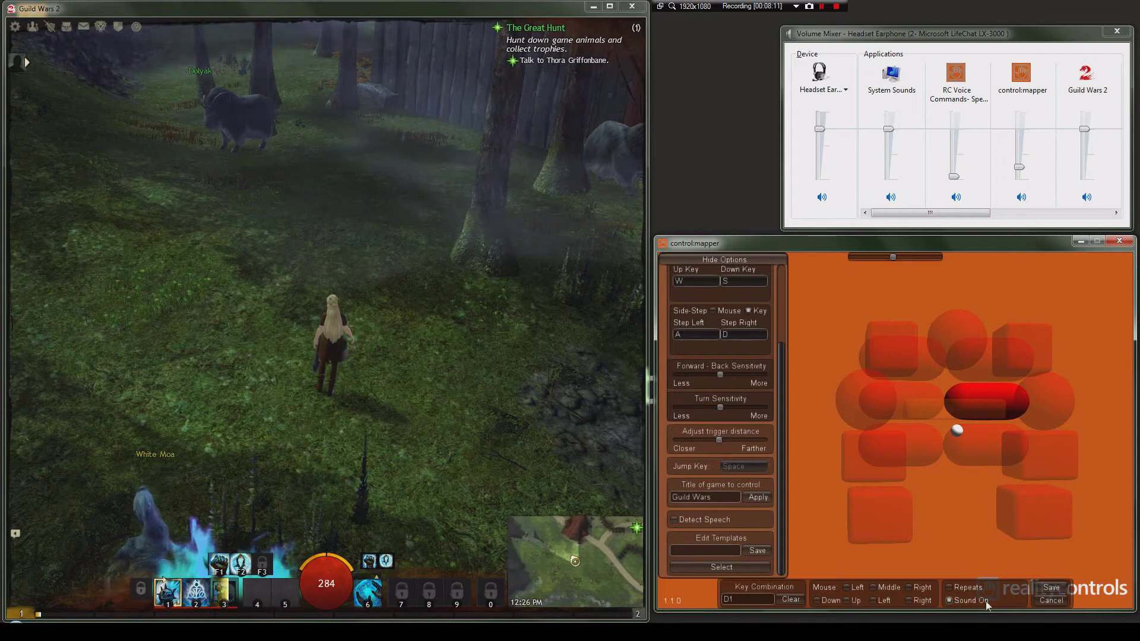
click(1043, 588)
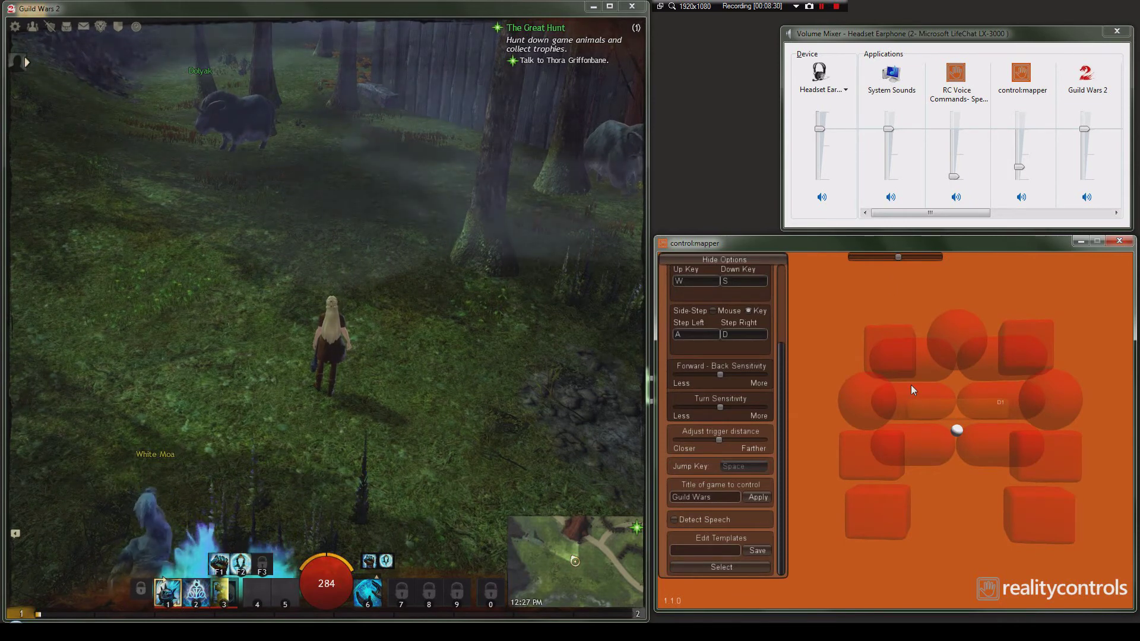
Assign D6 as the key combination of the right box trigger just above the foot box, and save it
click(1067, 456)
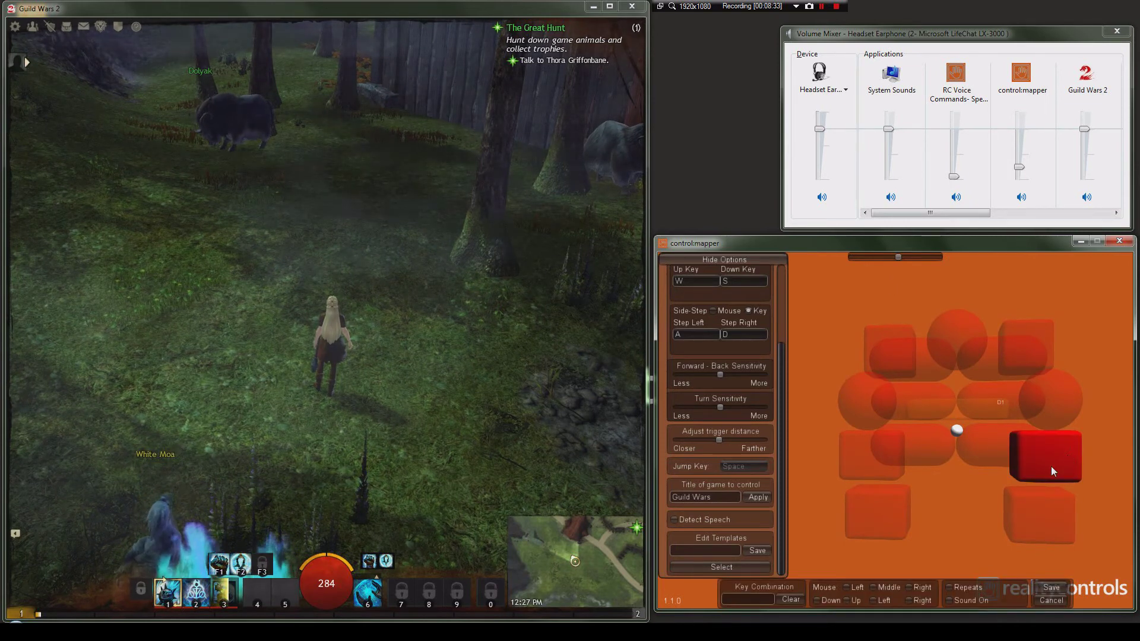
click(764, 600)
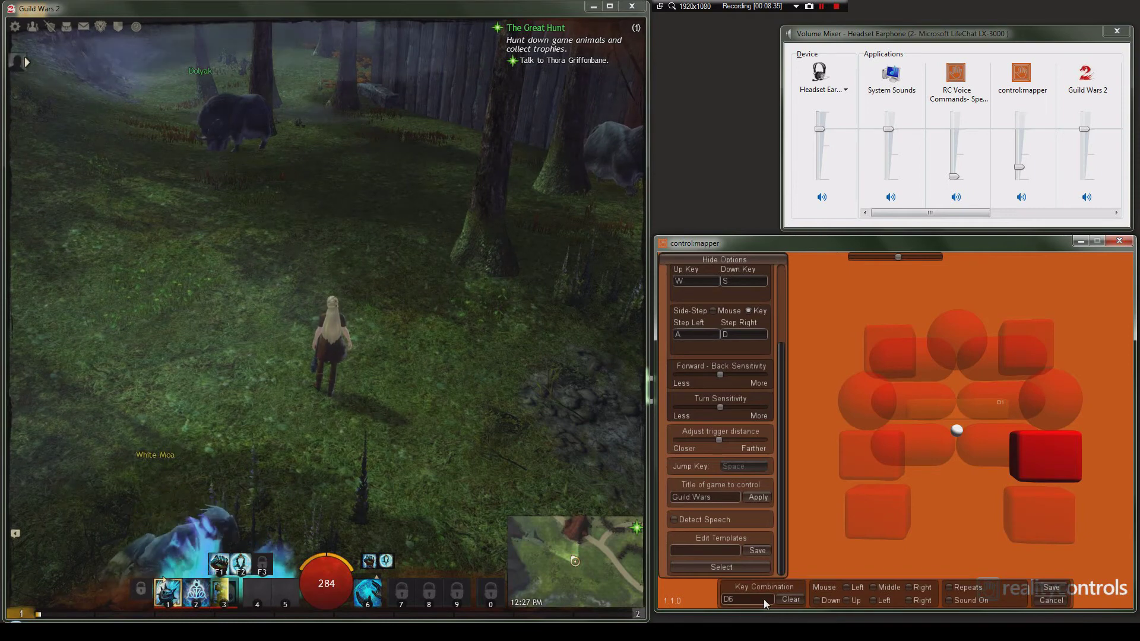
key(6)
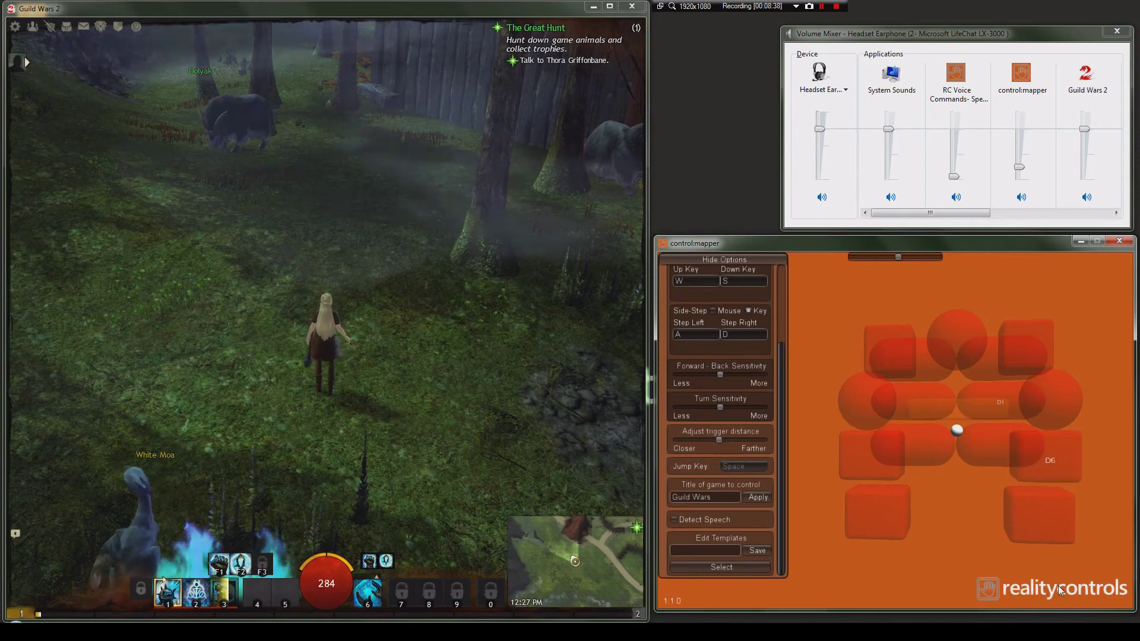
click(1052, 588)
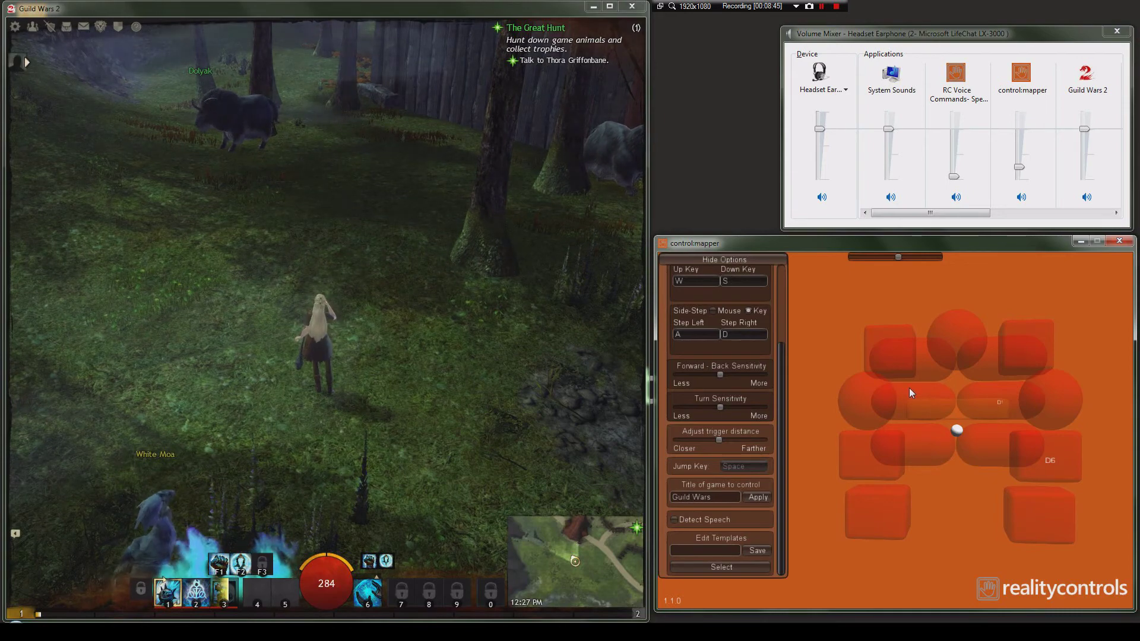
Open the Guild Wars 2 control options and look up the Targeting key bindings
click(557, 363)
key(F11)
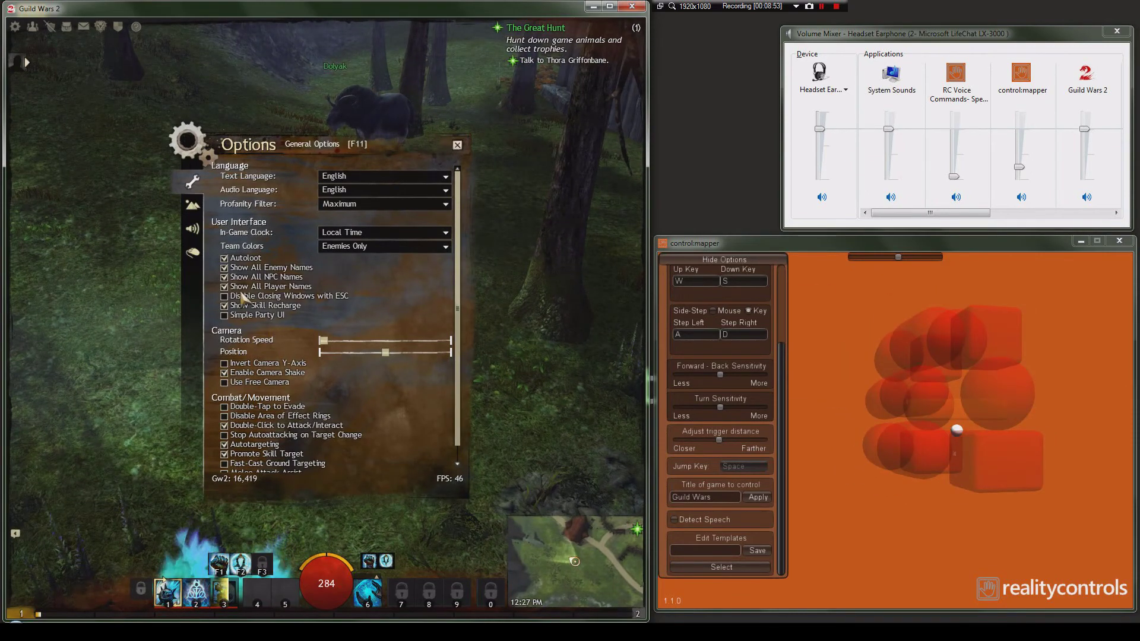
click(193, 229)
click(196, 252)
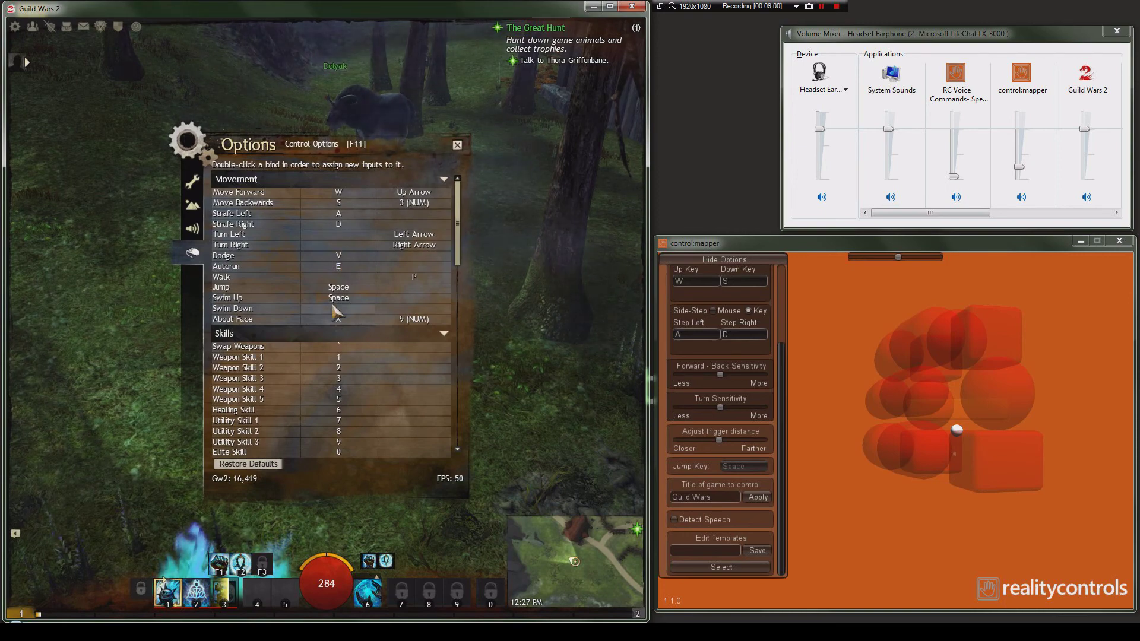
scroll(297, 273, down, 8)
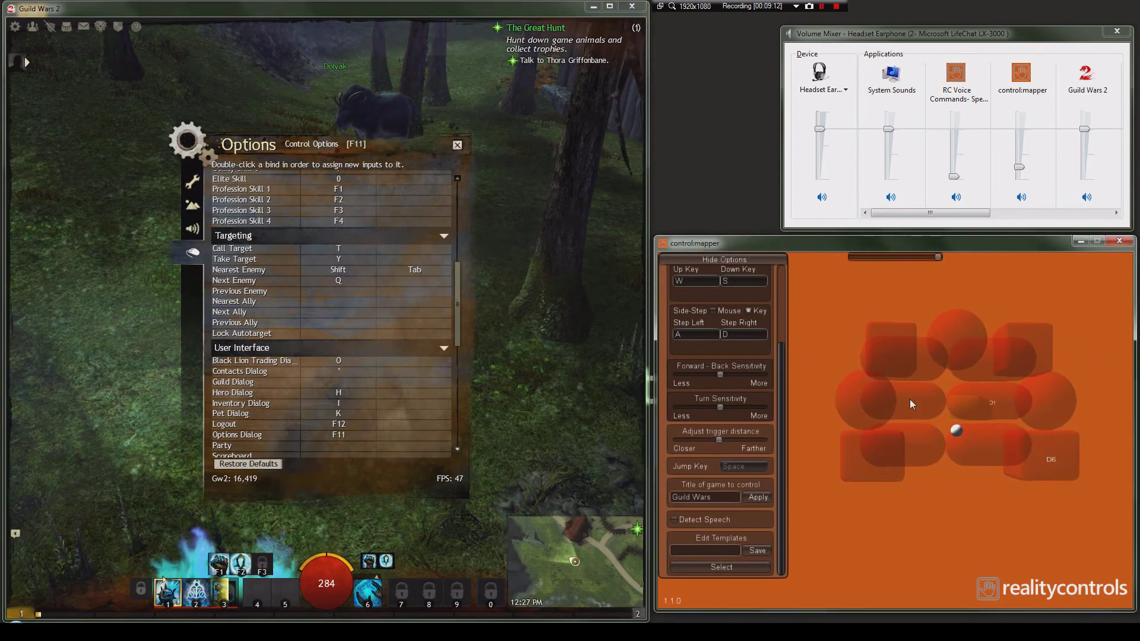
Open the key assignment of the left upper-middle capsule trigger in control:mapper
click(910, 399)
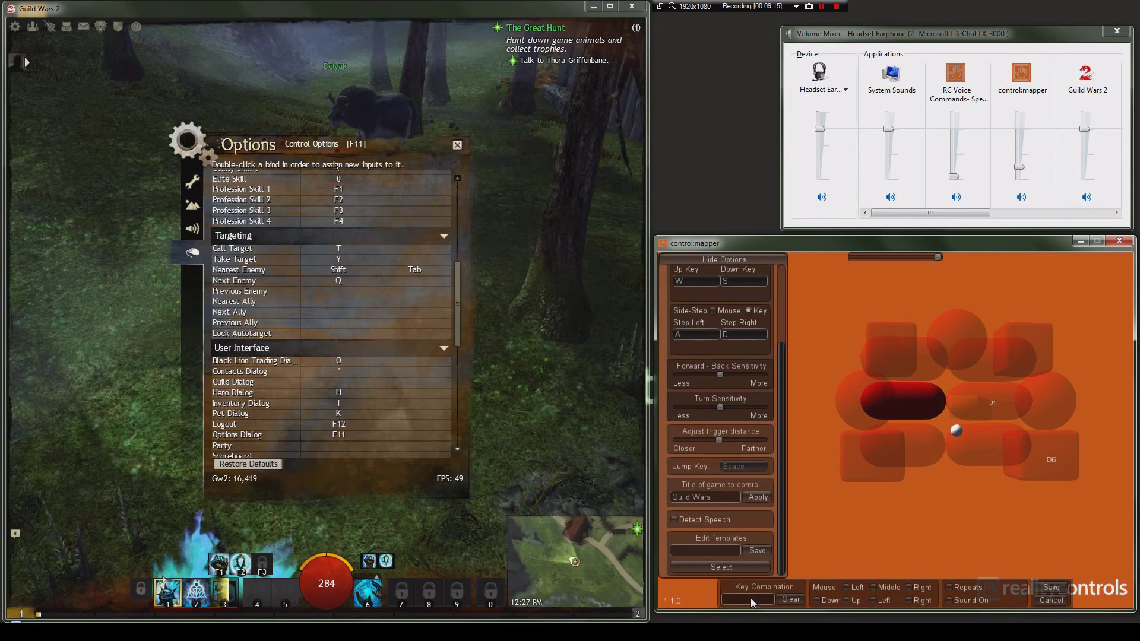